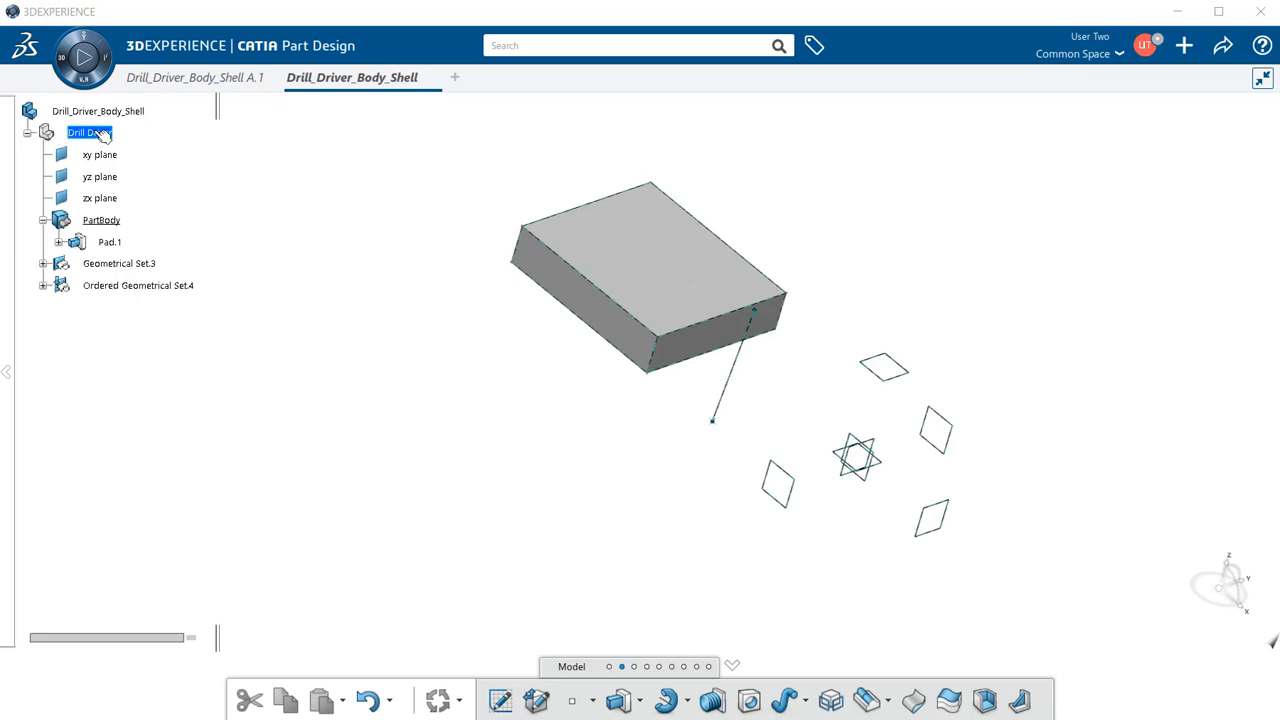
- Check the Drill Driver part's context menu, then close it without choosing anything
{"action": "right_click", "coordinate": [103, 135]}
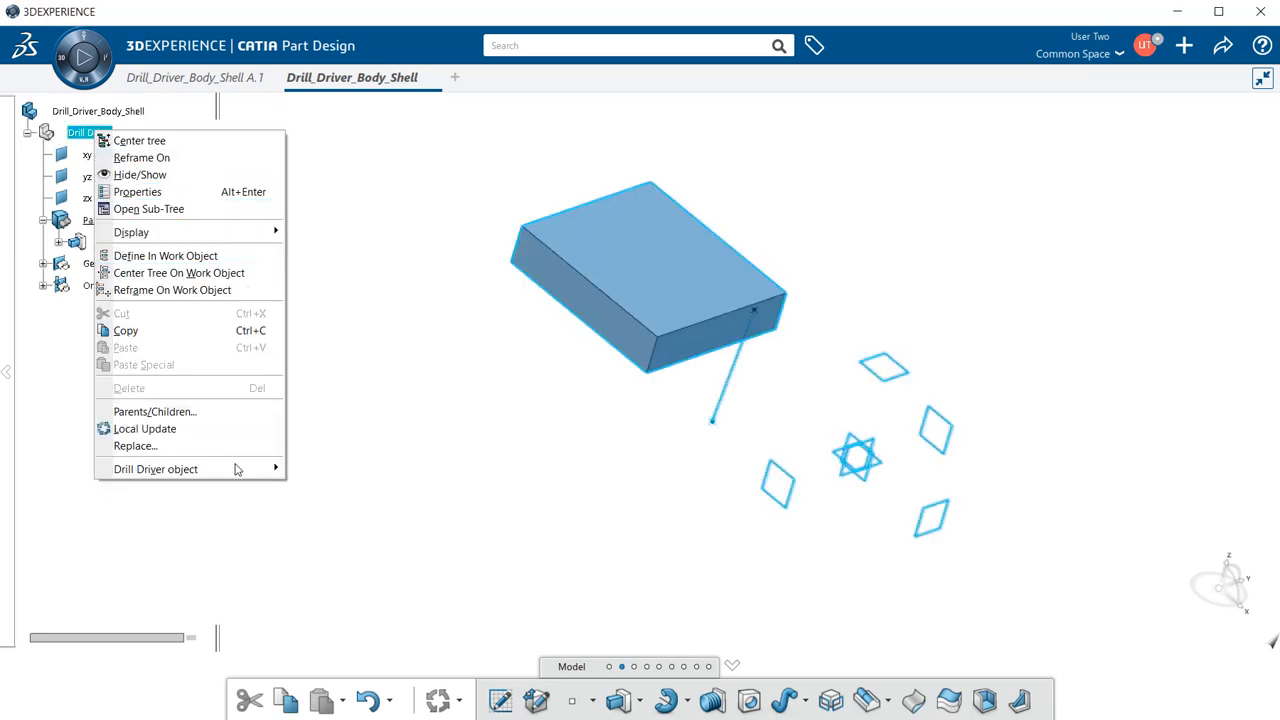
{"action": "mouse_move", "coordinate": [233, 474]}
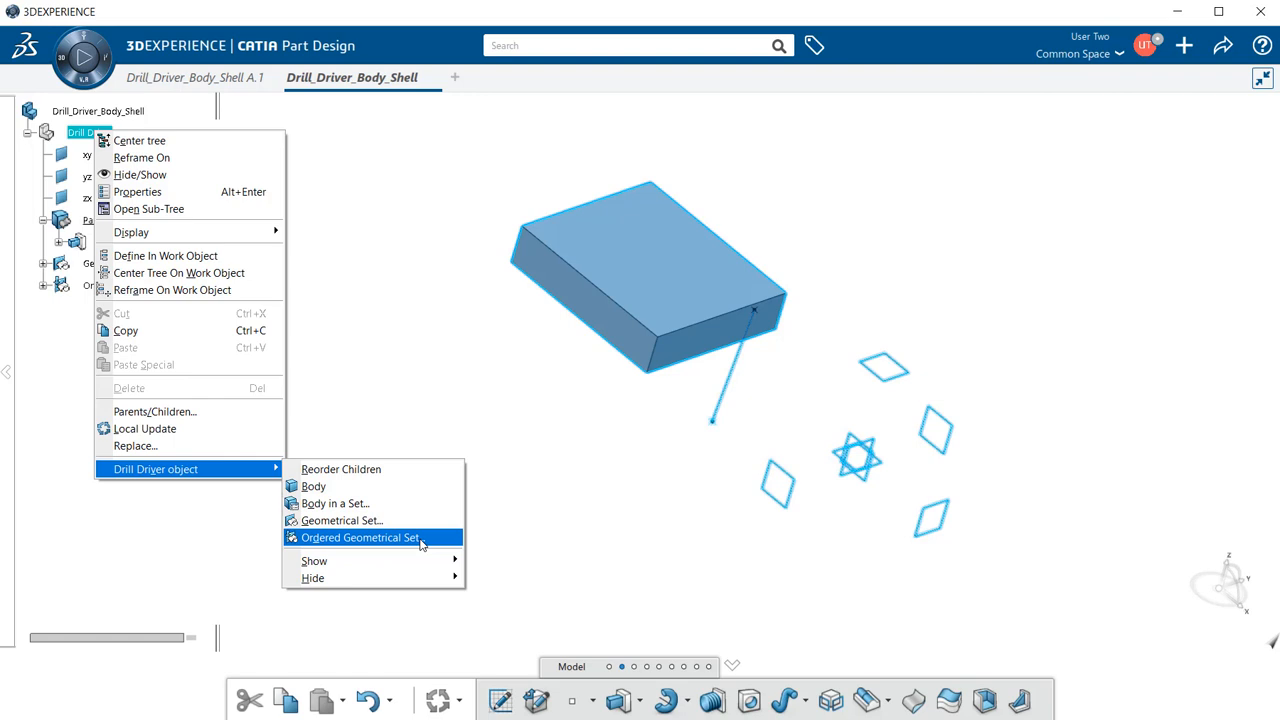
{"action": "left_click", "coordinate": [403, 372]}
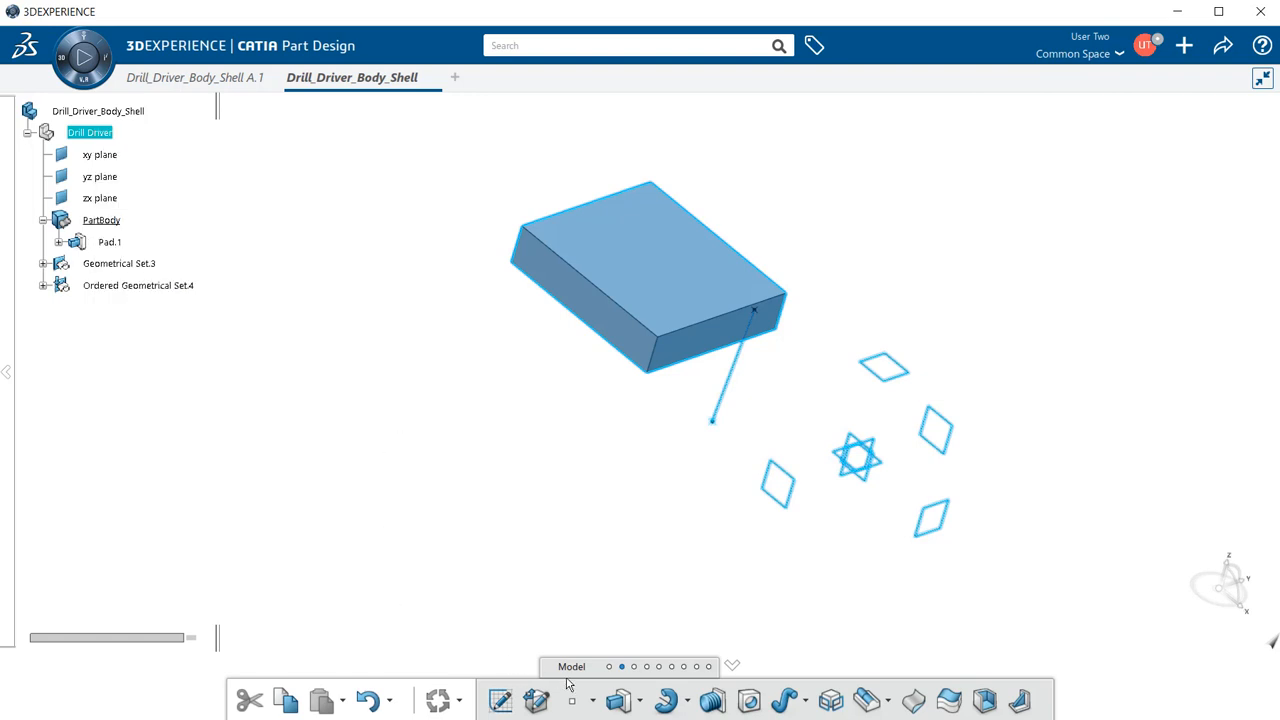
- Show the Structure commands and list the Geometrical Set and Ordered Geometrical Set options
{"action": "left_click", "coordinate": [675, 667]}
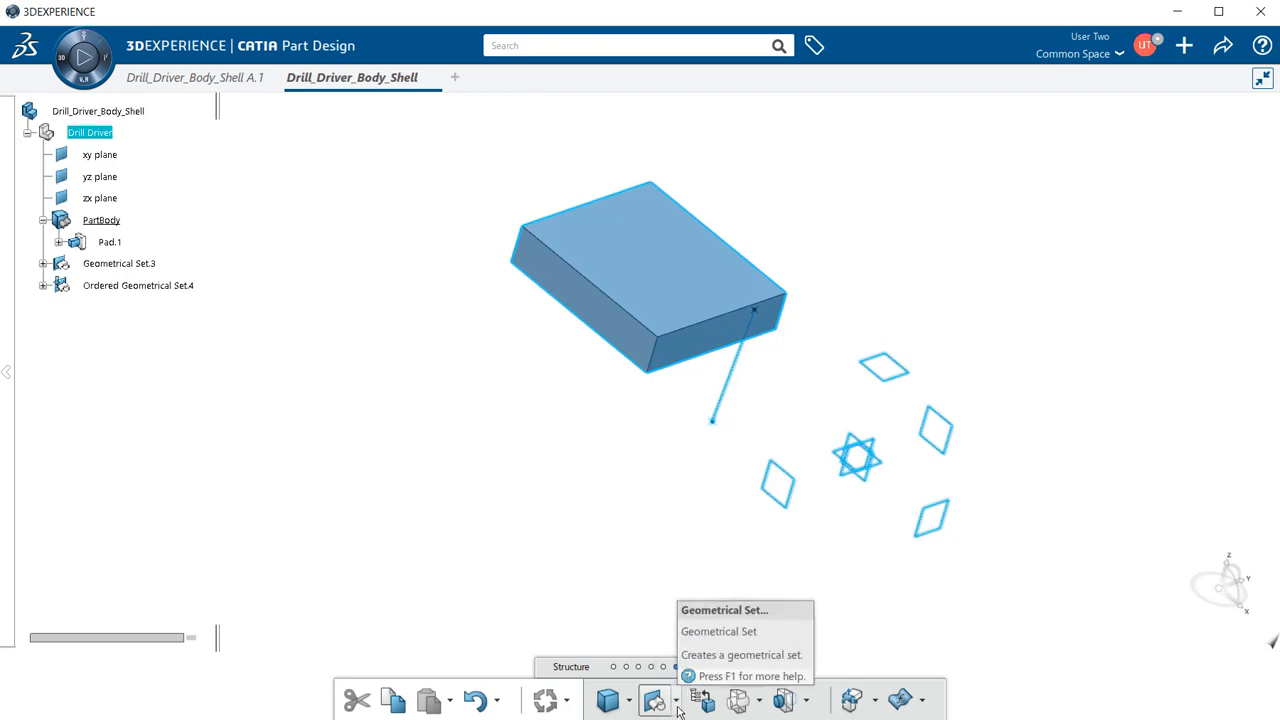
{"action": "left_click", "coordinate": [677, 705]}
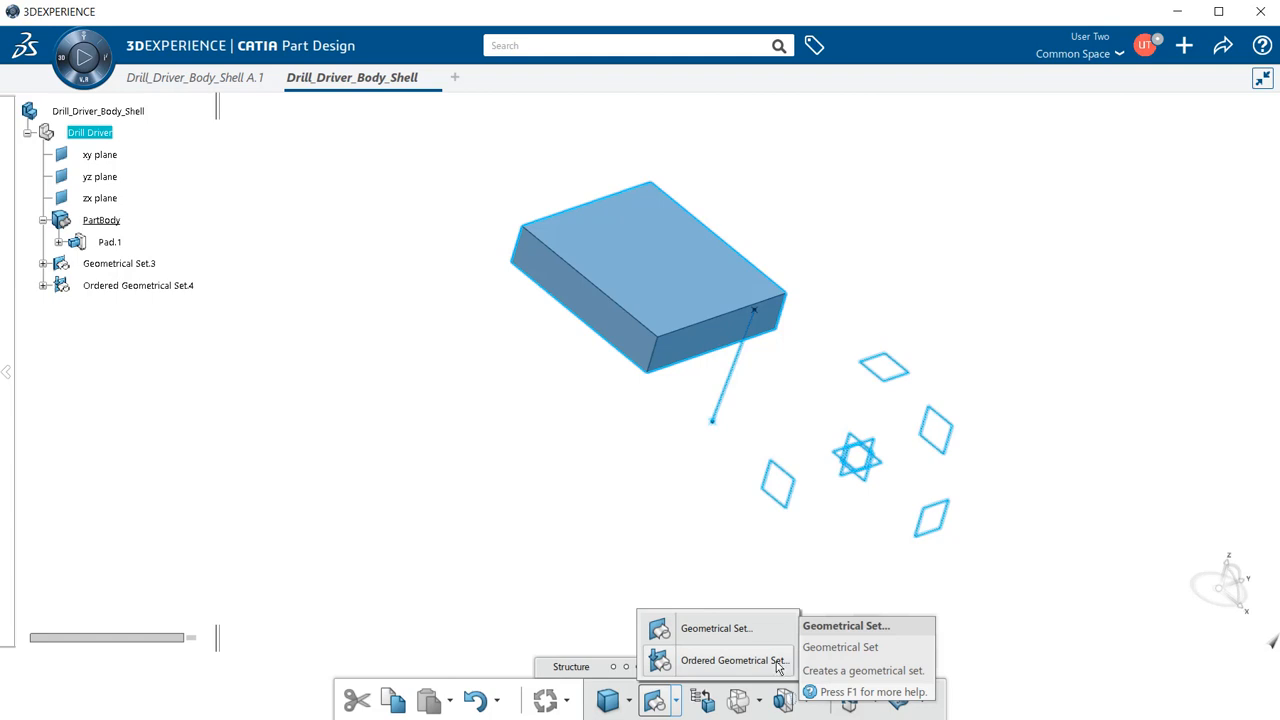
{"action": "left_click", "coordinate": [445, 526]}
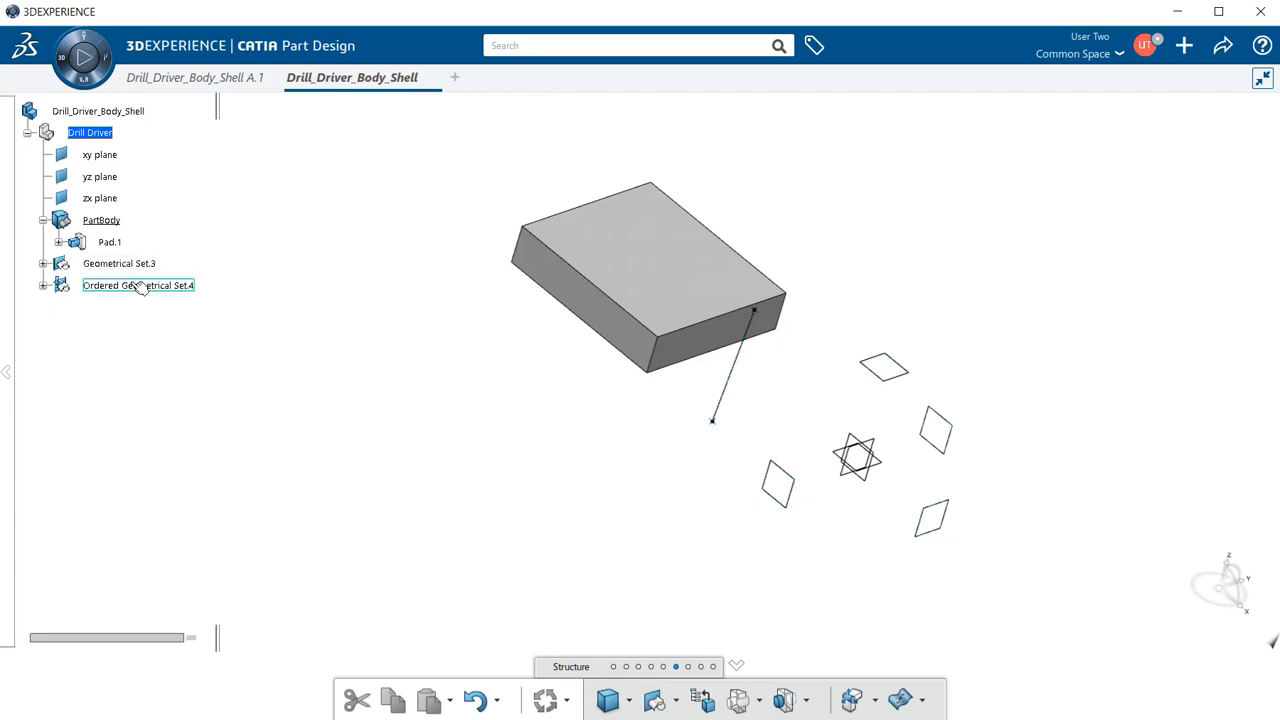
- Expand Geometrical Set.3, make it the in-work object, and select Plane.4
{"action": "left_click", "coordinate": [43, 264]}
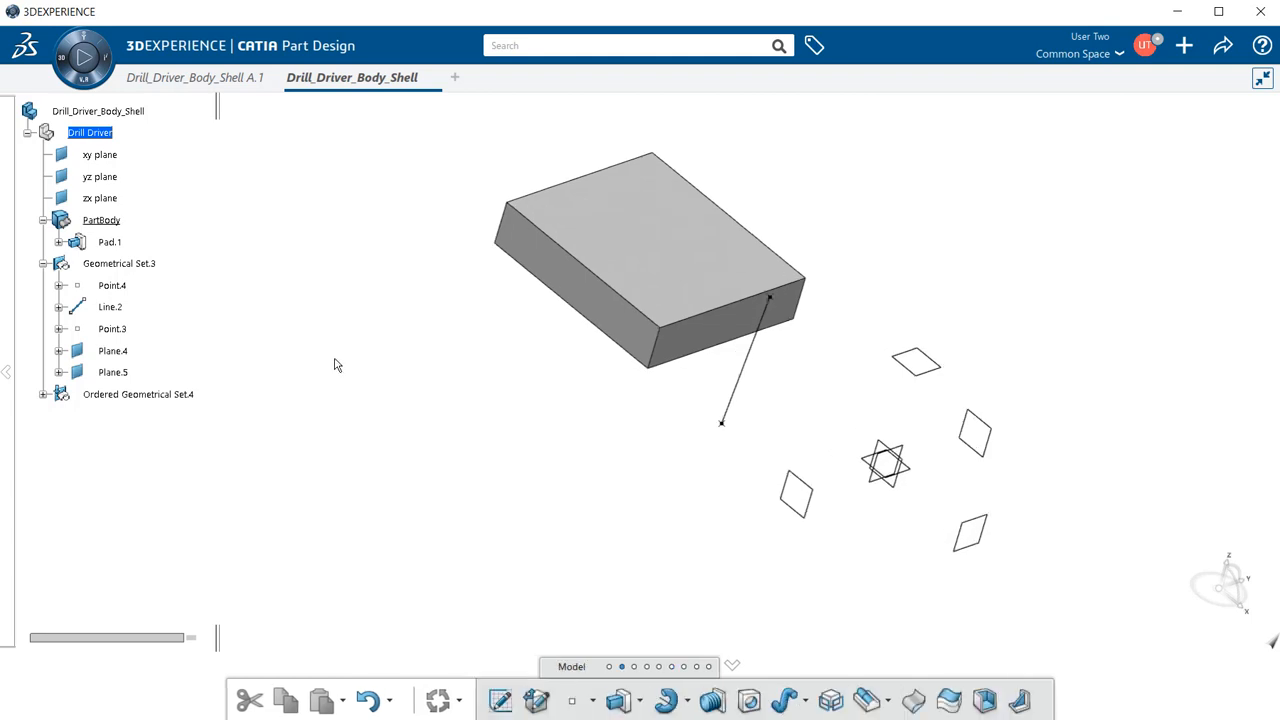
{"action": "left_click", "coordinate": [146, 266]}
{"action": "right_click", "coordinate": [142, 265]}
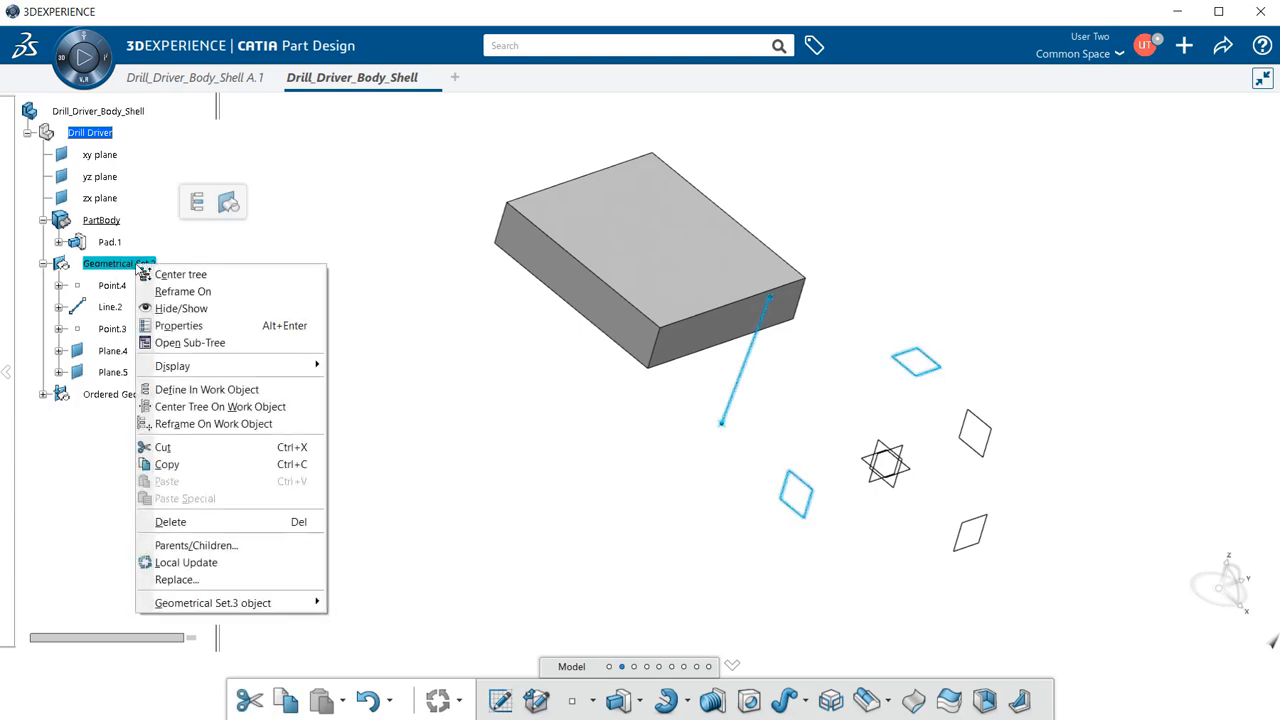
{"action": "left_click", "coordinate": [268, 391]}
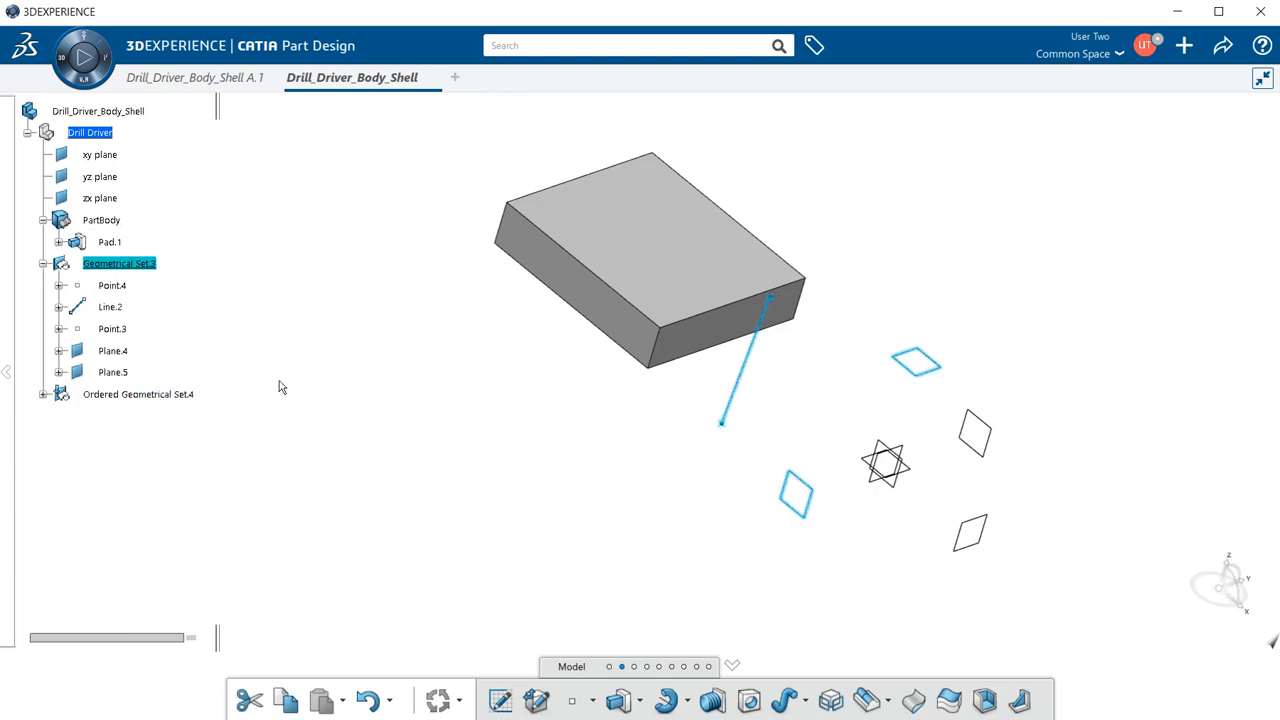
{"action": "left_click", "coordinate": [283, 376]}
{"action": "left_click", "coordinate": [128, 354]}
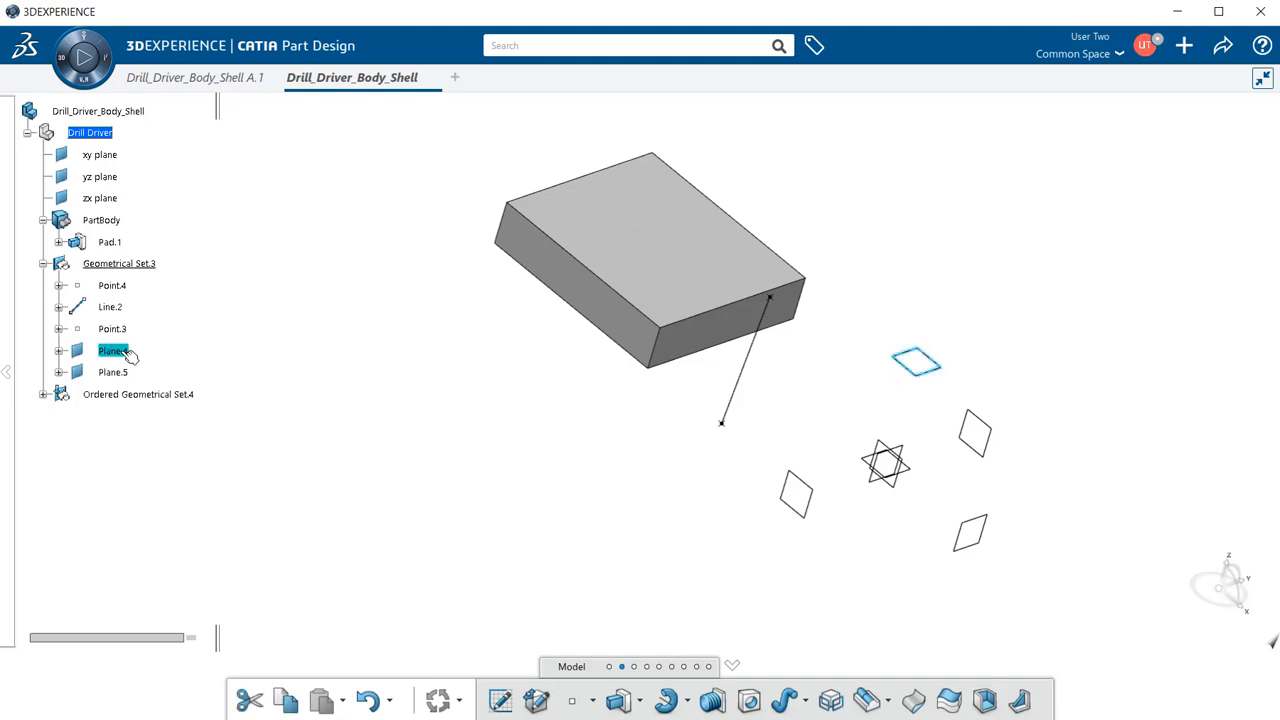
- Sketch a circle of about 29.4 mm radius on Plane.4 and start padding it
{"action": "left_click", "coordinate": [500, 705]}
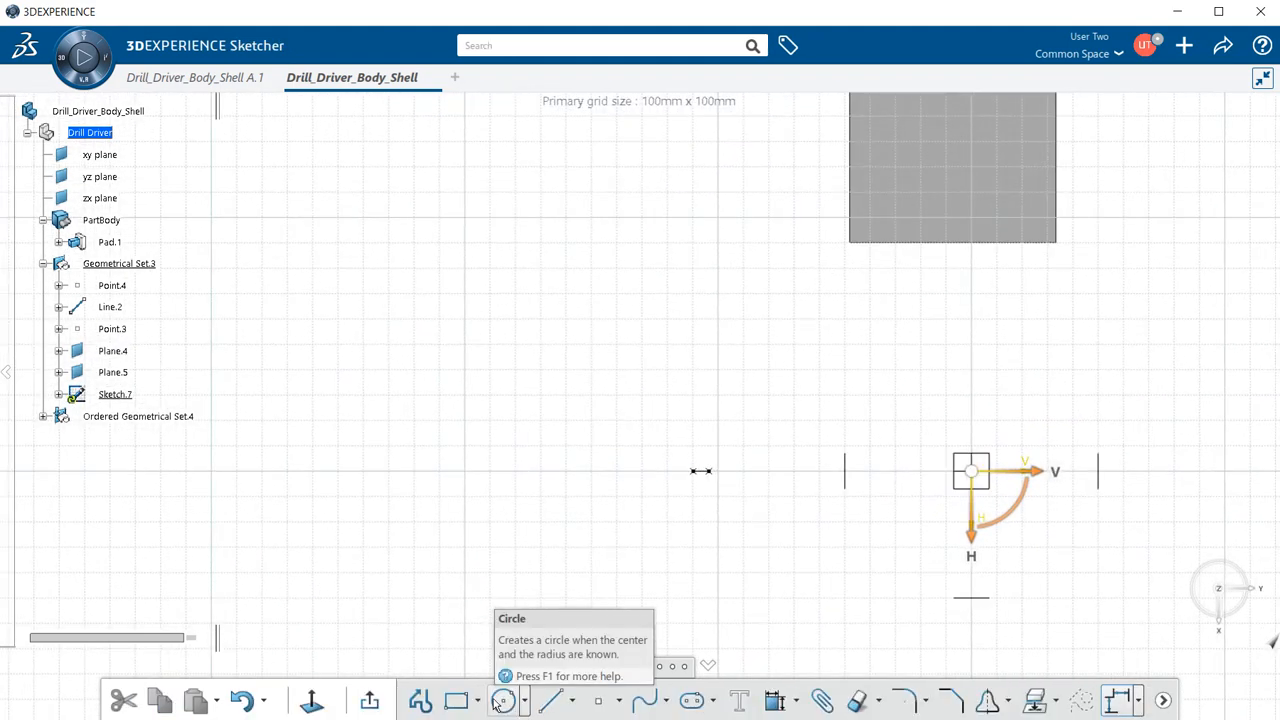
{"action": "left_click", "coordinate": [500, 702]}
{"action": "left_click", "coordinate": [523, 279]}
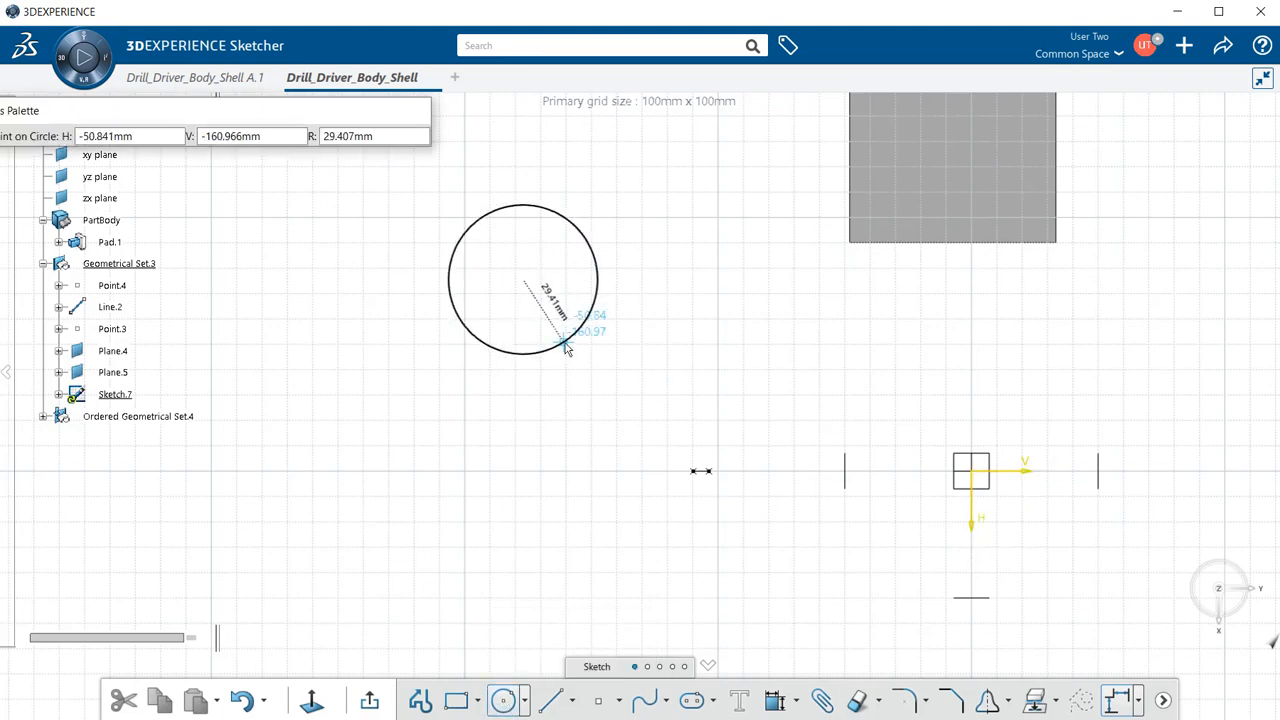
{"action": "left_click", "coordinate": [566, 348]}
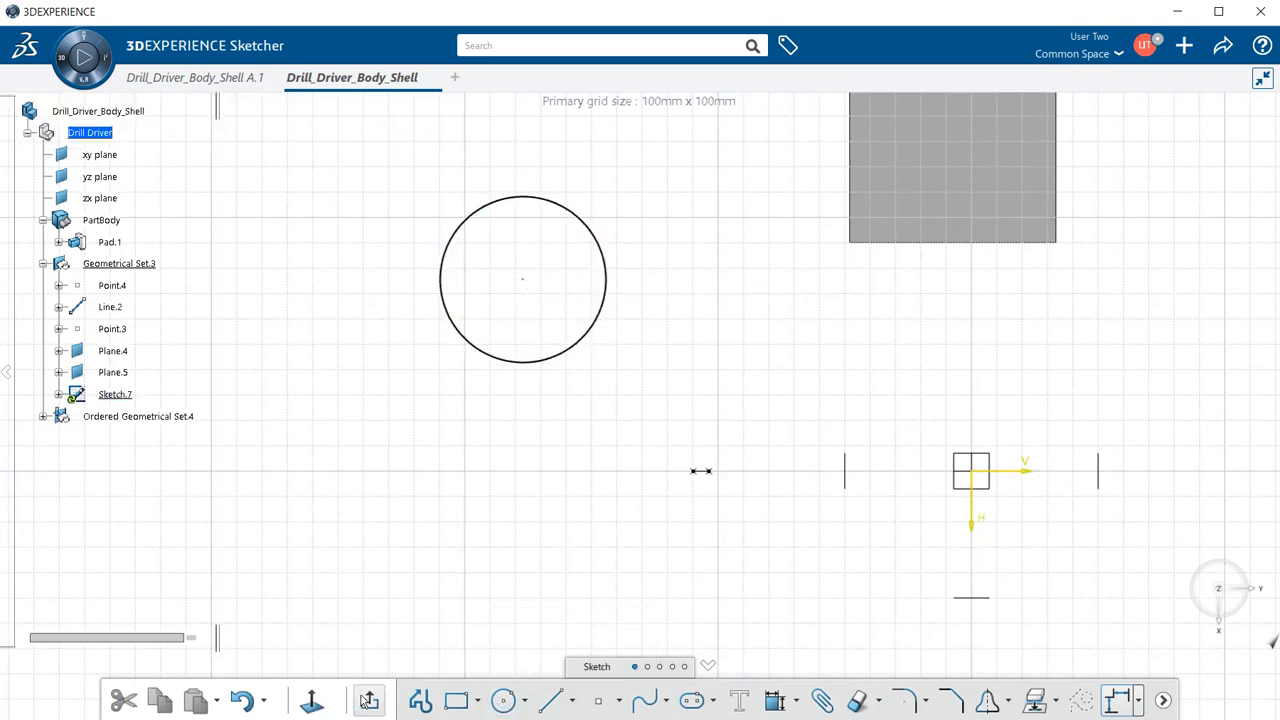
{"action": "left_click", "coordinate": [368, 700]}
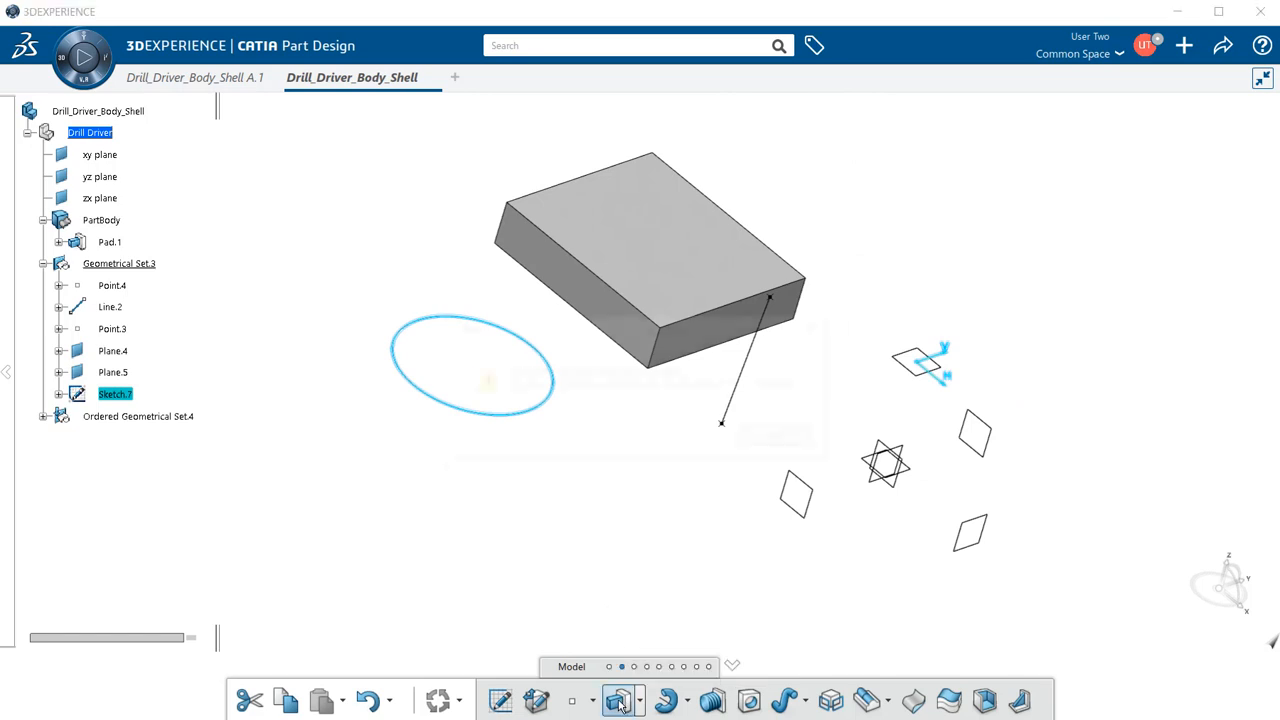
{"action": "left_click", "coordinate": [620, 702]}
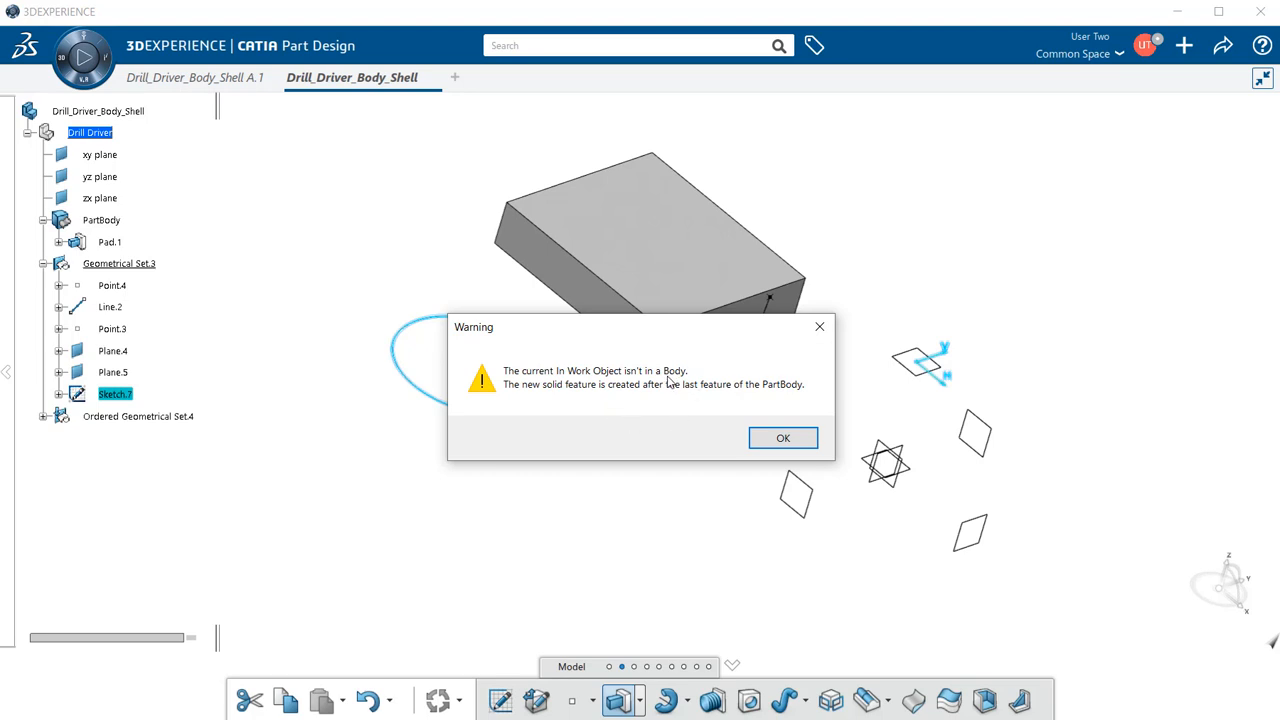
- Accept the in-work object warning and pad the circle 20 mm into cylinder Pad.7
{"action": "left_click", "coordinate": [780, 439]}
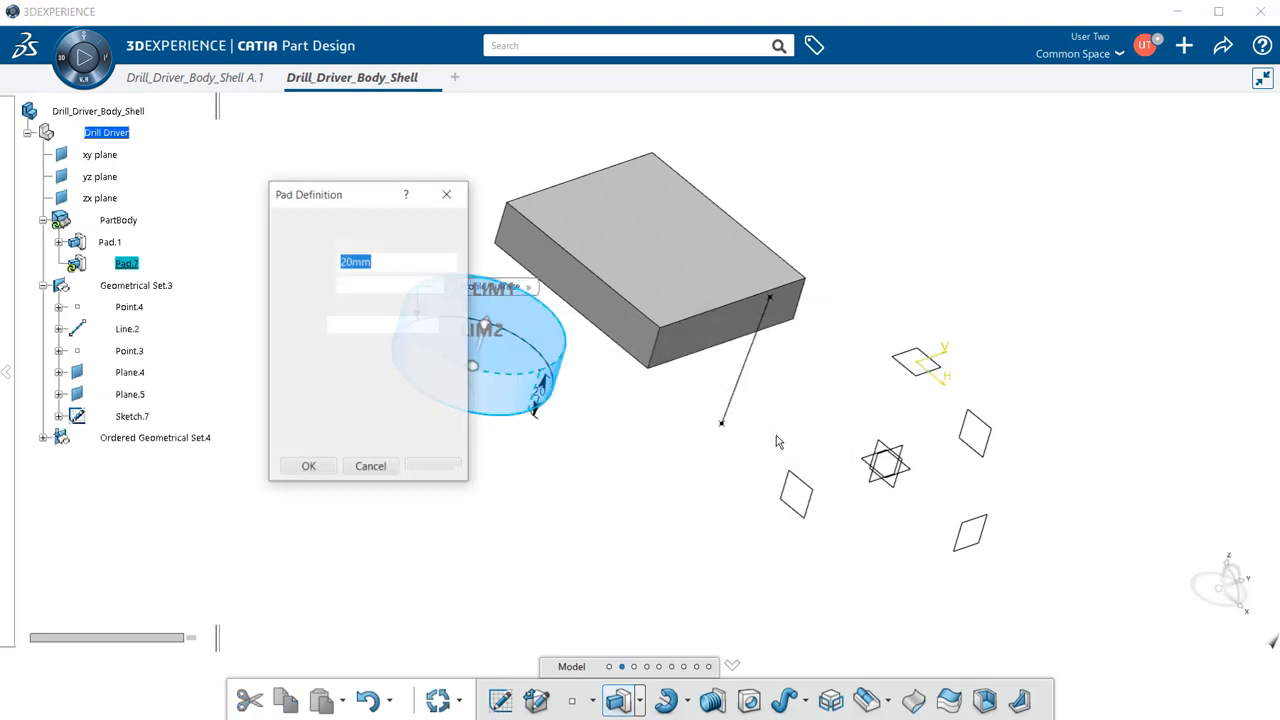
{"action": "left_click", "coordinate": [306, 467]}
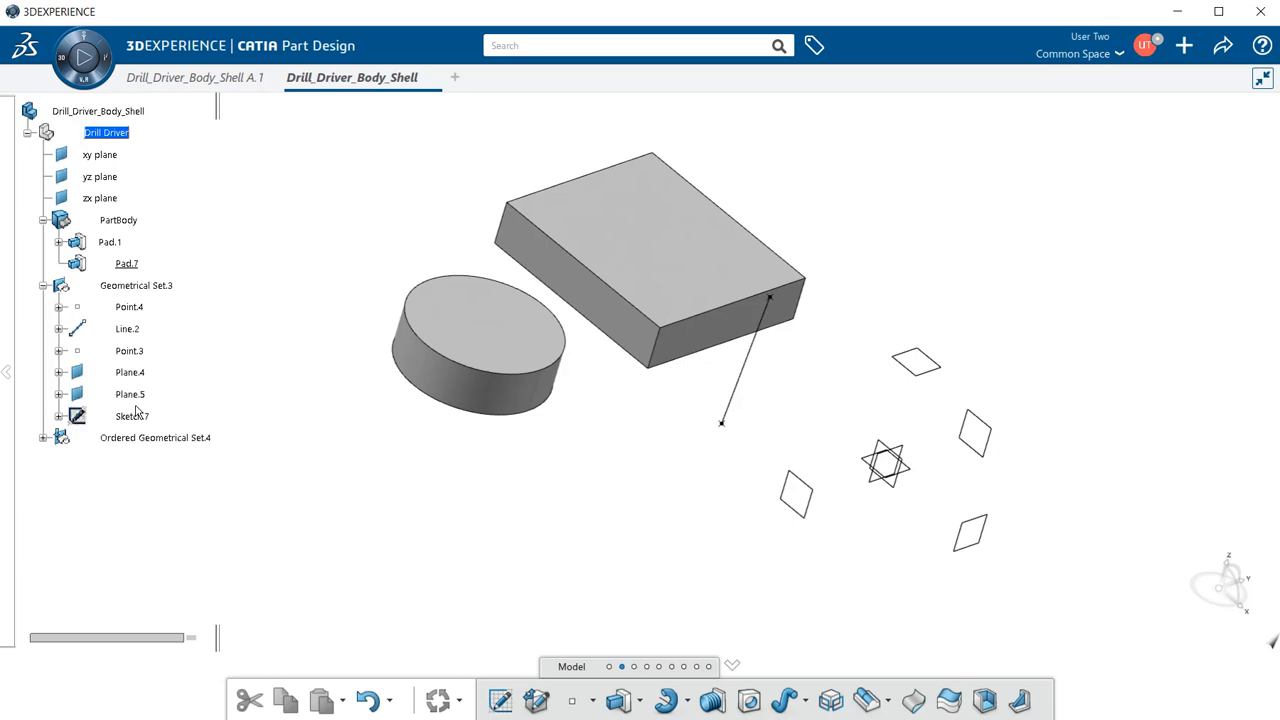
- Make Geometrical Set.3 the in-work object again and bring up its Reorder Children list
{"action": "right_click", "coordinate": [158, 288]}
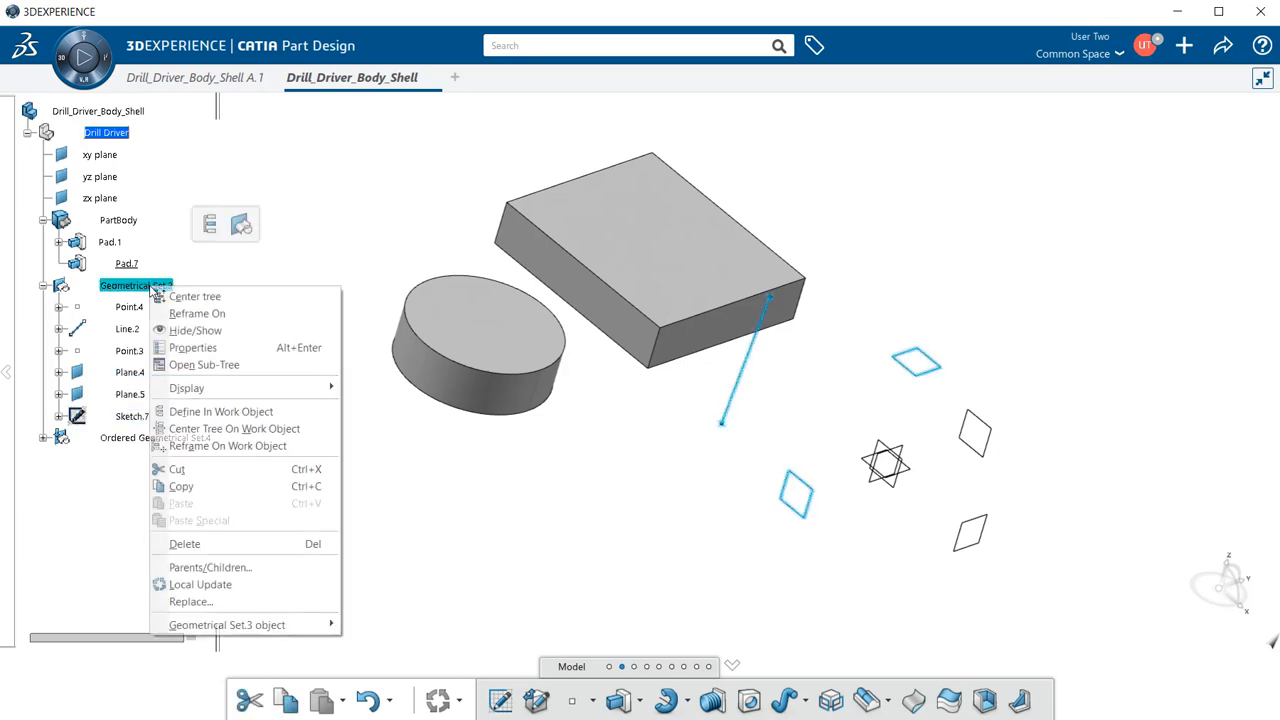
{"action": "left_click", "coordinate": [218, 412]}
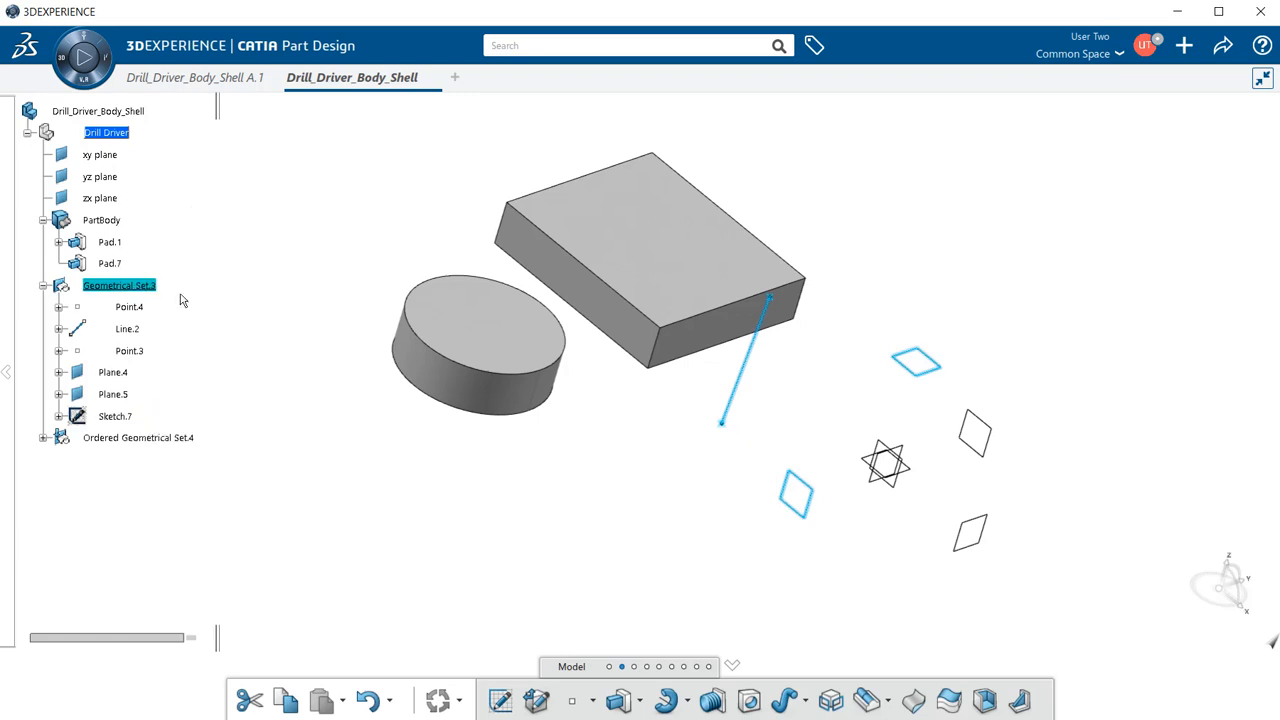
{"action": "right_click", "coordinate": [157, 288]}
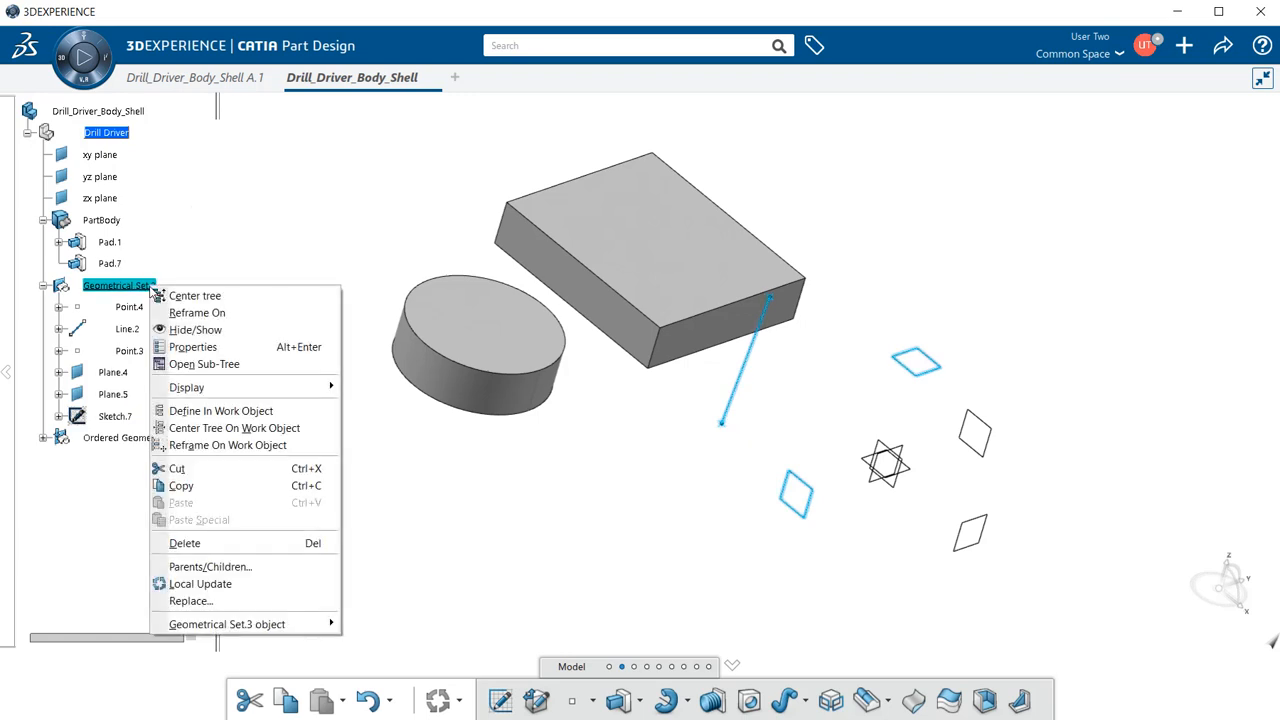
{"action": "mouse_move", "coordinate": [260, 626]}
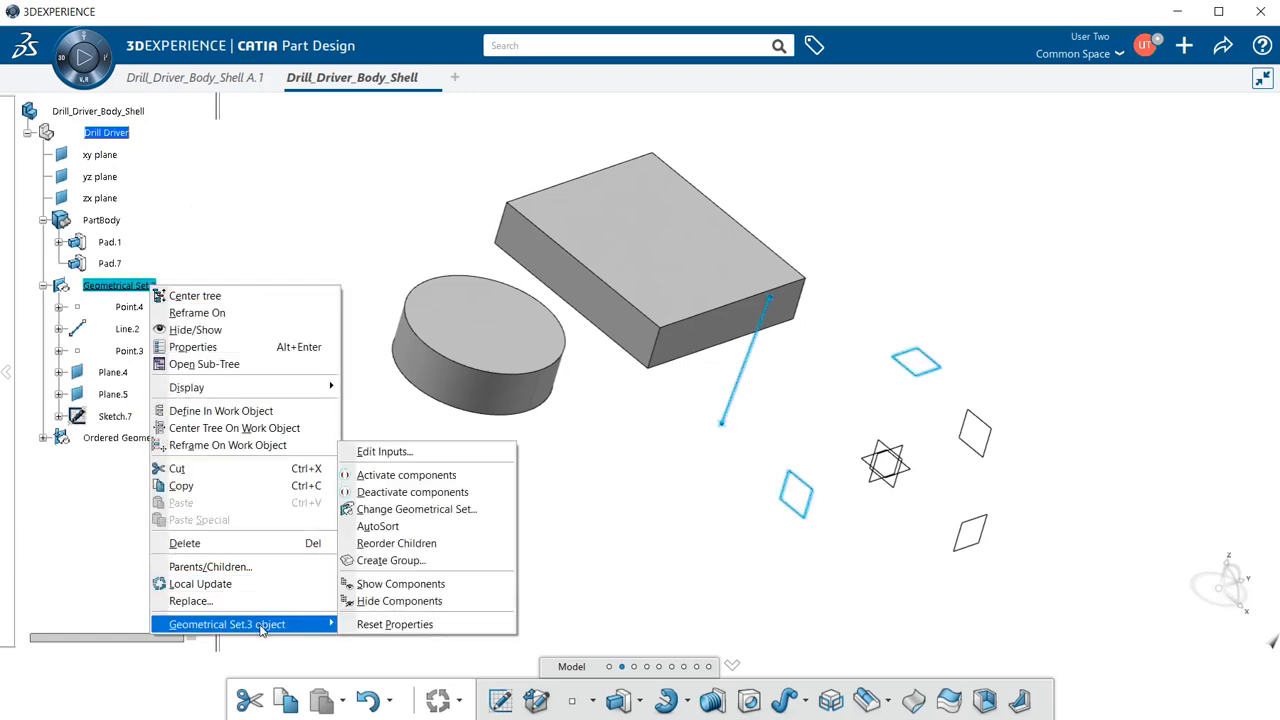
{"action": "left_click", "coordinate": [438, 545]}
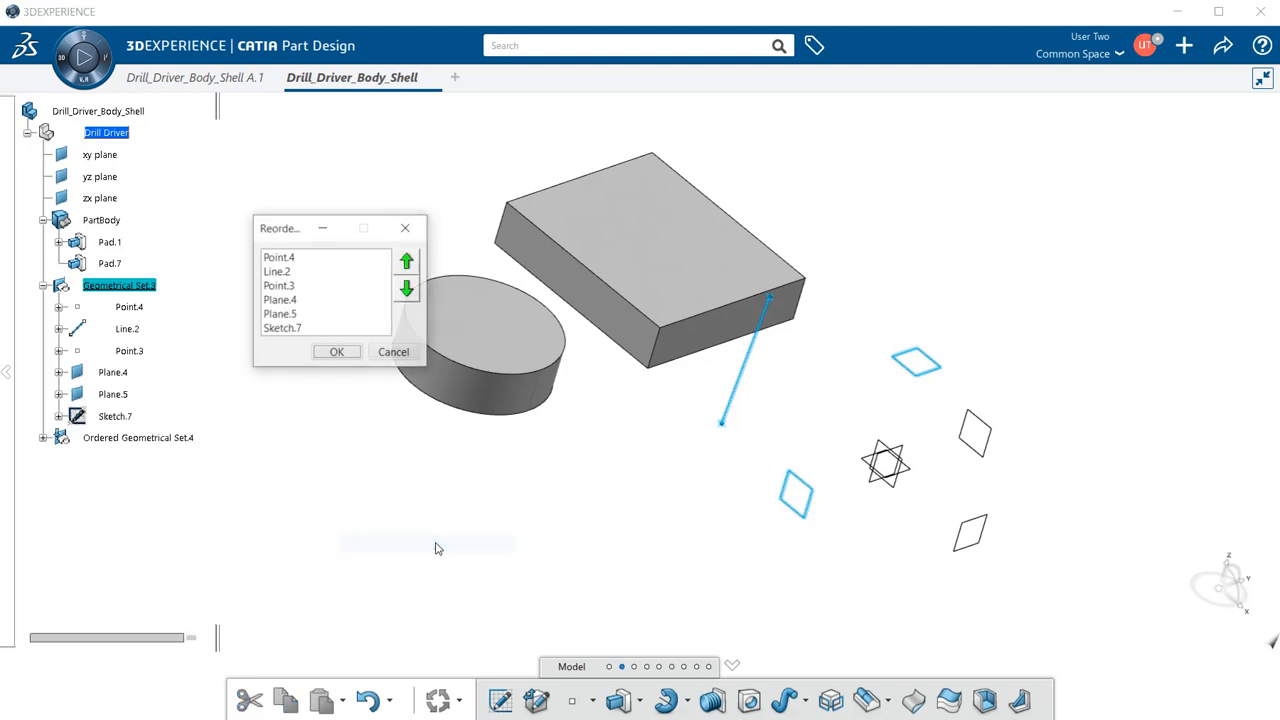
- Move Sketch.7 up to sit right after Line.2 and confirm the new order
{"action": "left_click", "coordinate": [296, 330]}
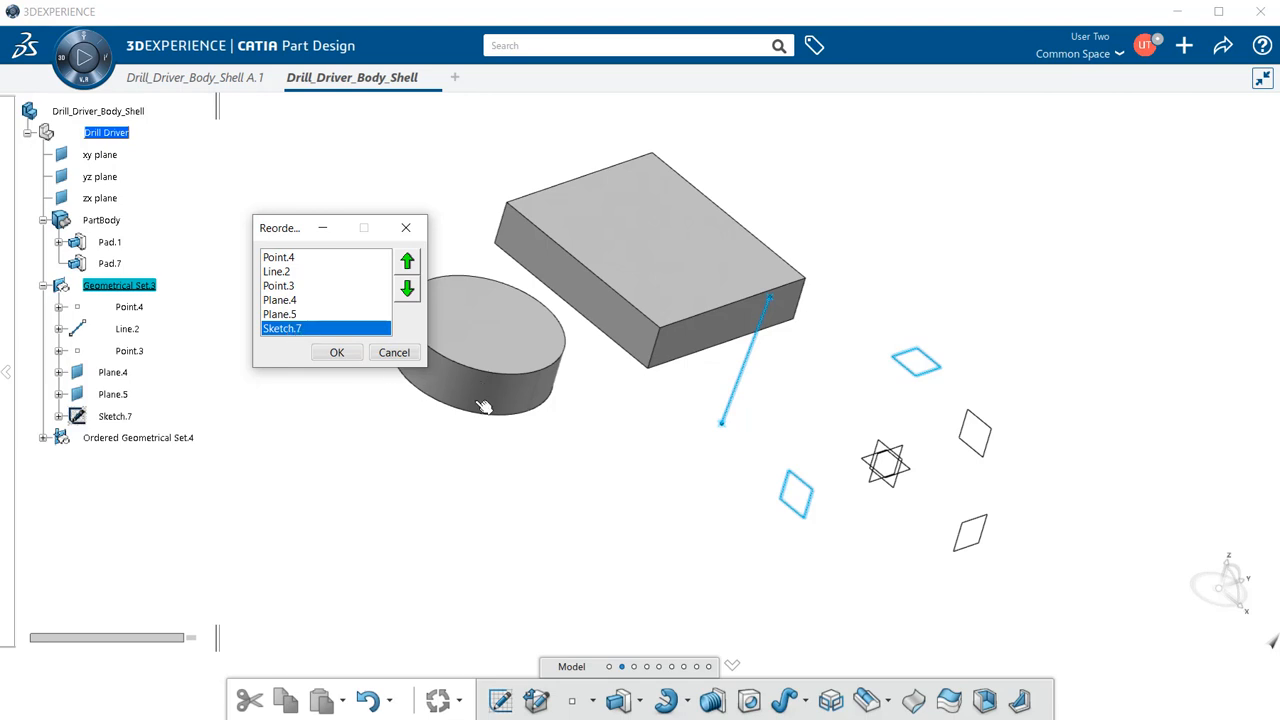
{"action": "left_click", "coordinate": [407, 262]}
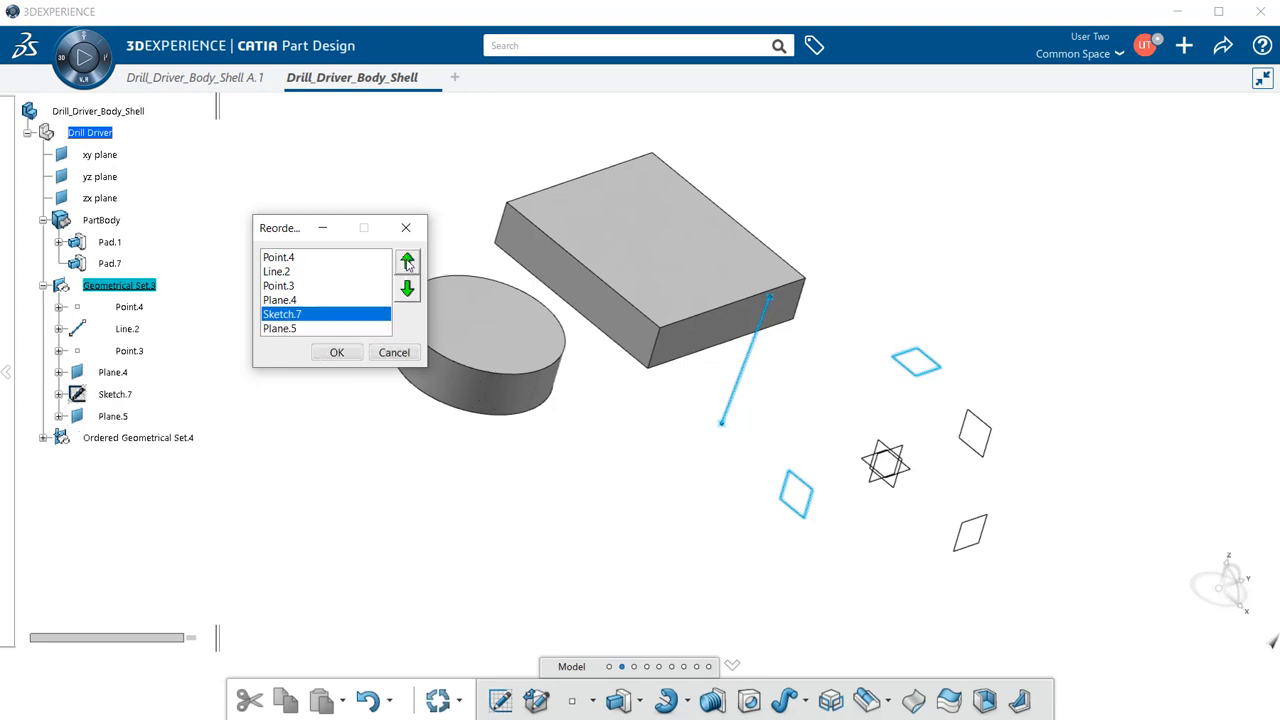
{"action": "left_click", "coordinate": [407, 262]}
{"action": "left_click", "coordinate": [407, 262]}
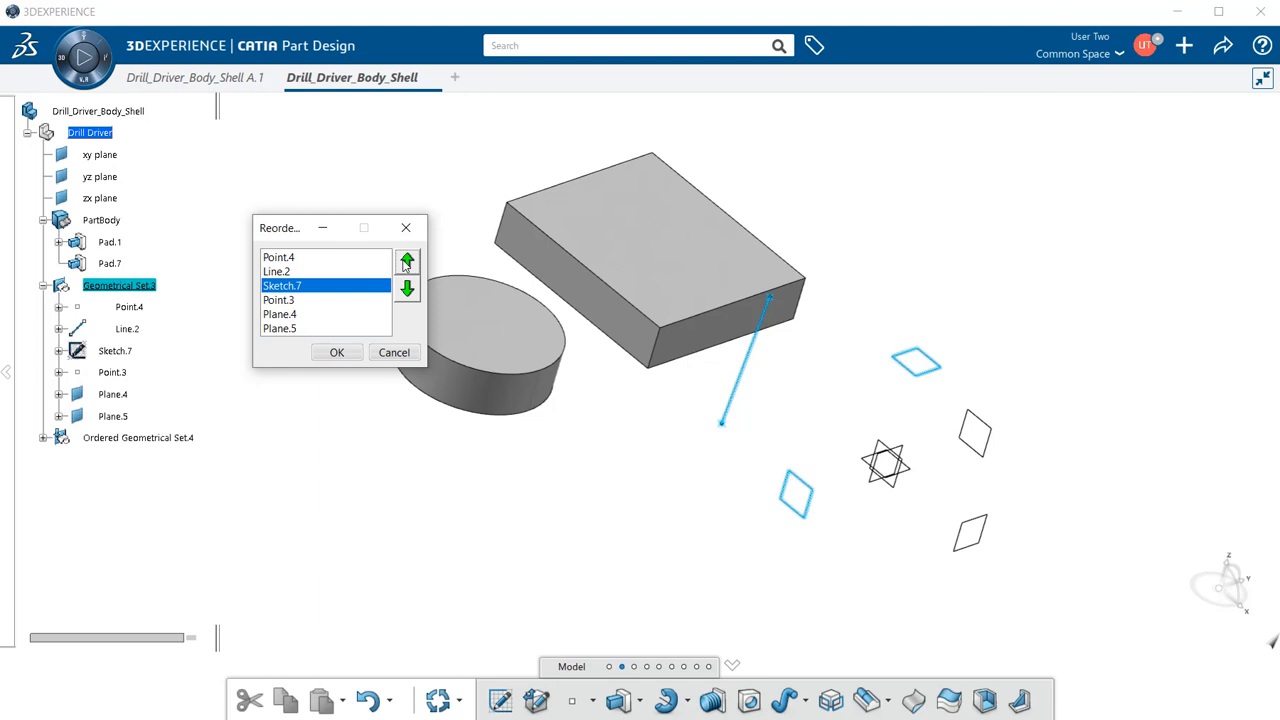
{"action": "left_click", "coordinate": [406, 263]}
{"action": "left_click", "coordinate": [407, 290]}
{"action": "left_click", "coordinate": [337, 352]}
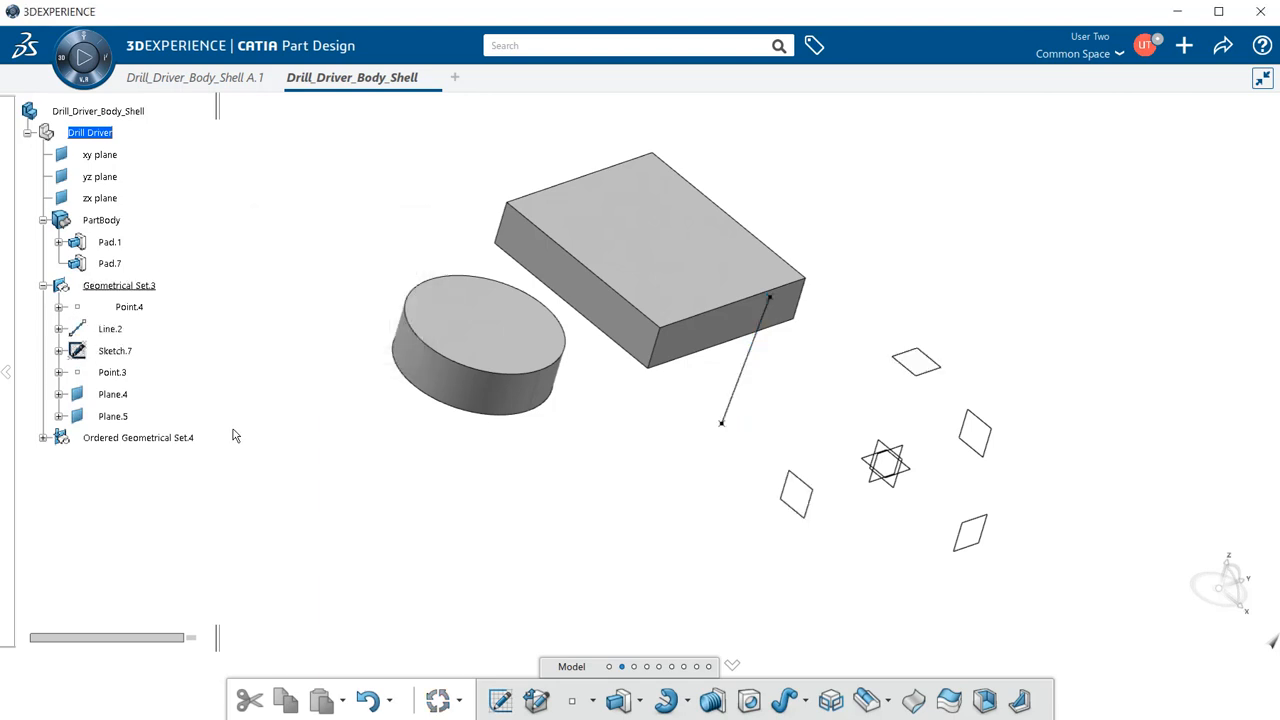
{"action": "left_click", "coordinate": [160, 439]}
{"action": "right_click", "coordinate": [160, 440]}
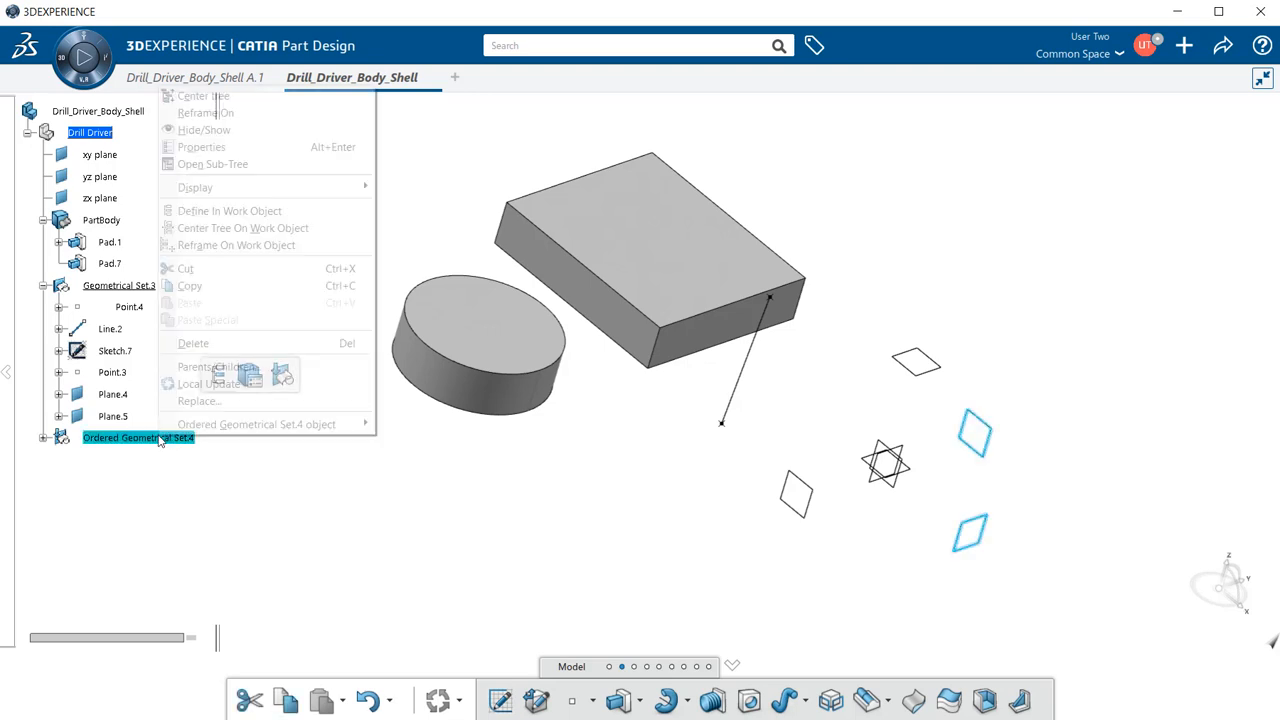
- Make Ordered Geometrical Set.4 the in-work object, expand it, and select Plane.7
{"action": "left_click", "coordinate": [257, 212]}
{"action": "left_click", "coordinate": [110, 458]}
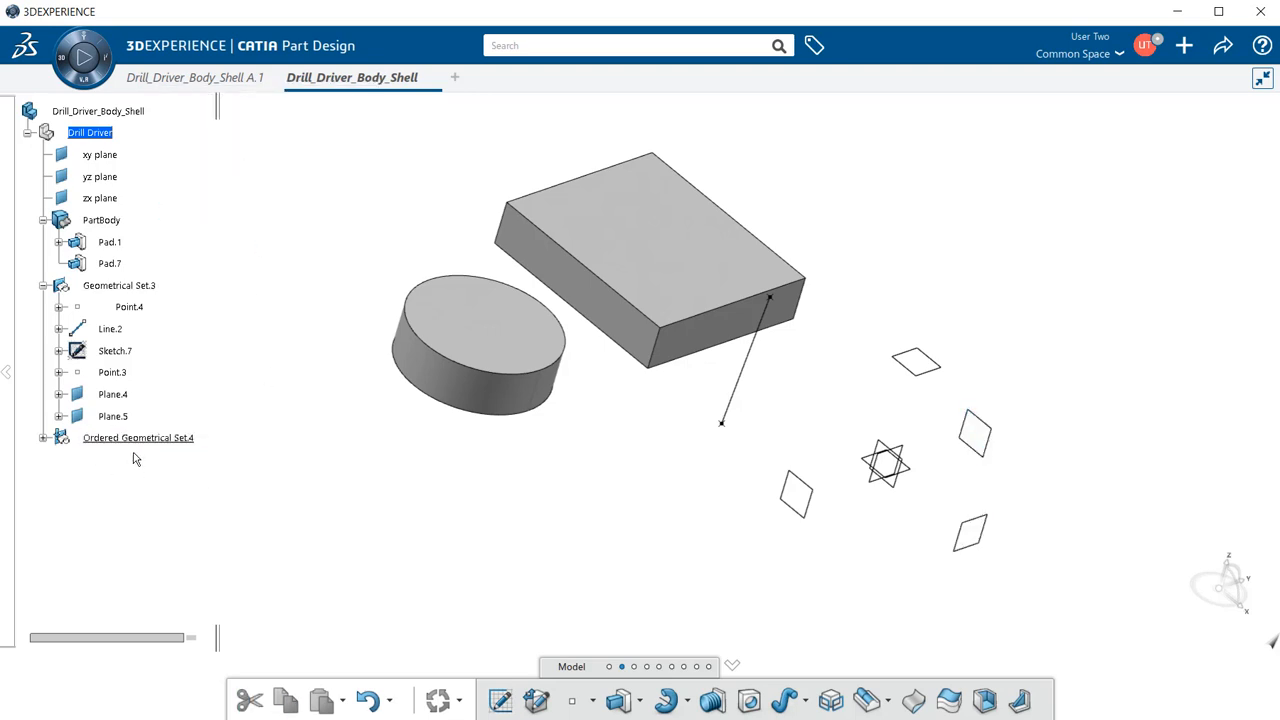
{"action": "left_click", "coordinate": [44, 440]}
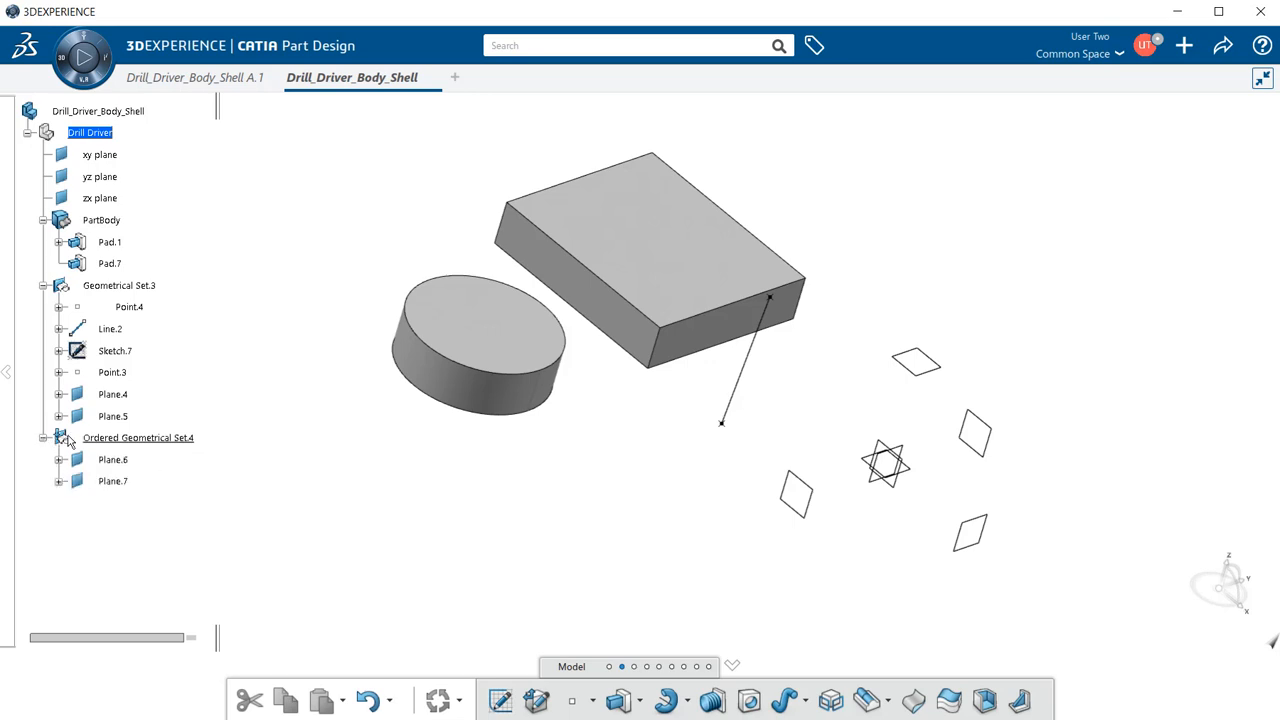
{"action": "left_click", "coordinate": [124, 485]}
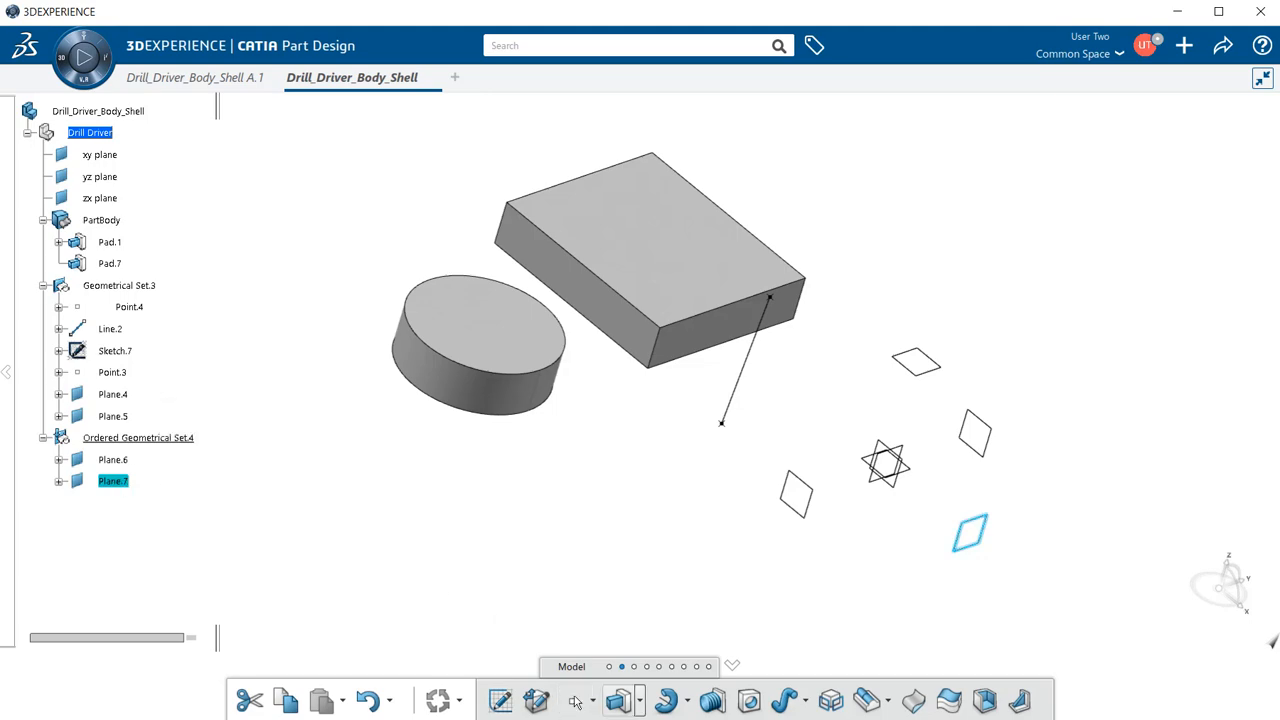
- Draw a rectangle in a new Sketch.8 on Plane.7 and exit the sketcher
{"action": "left_click", "coordinate": [500, 702]}
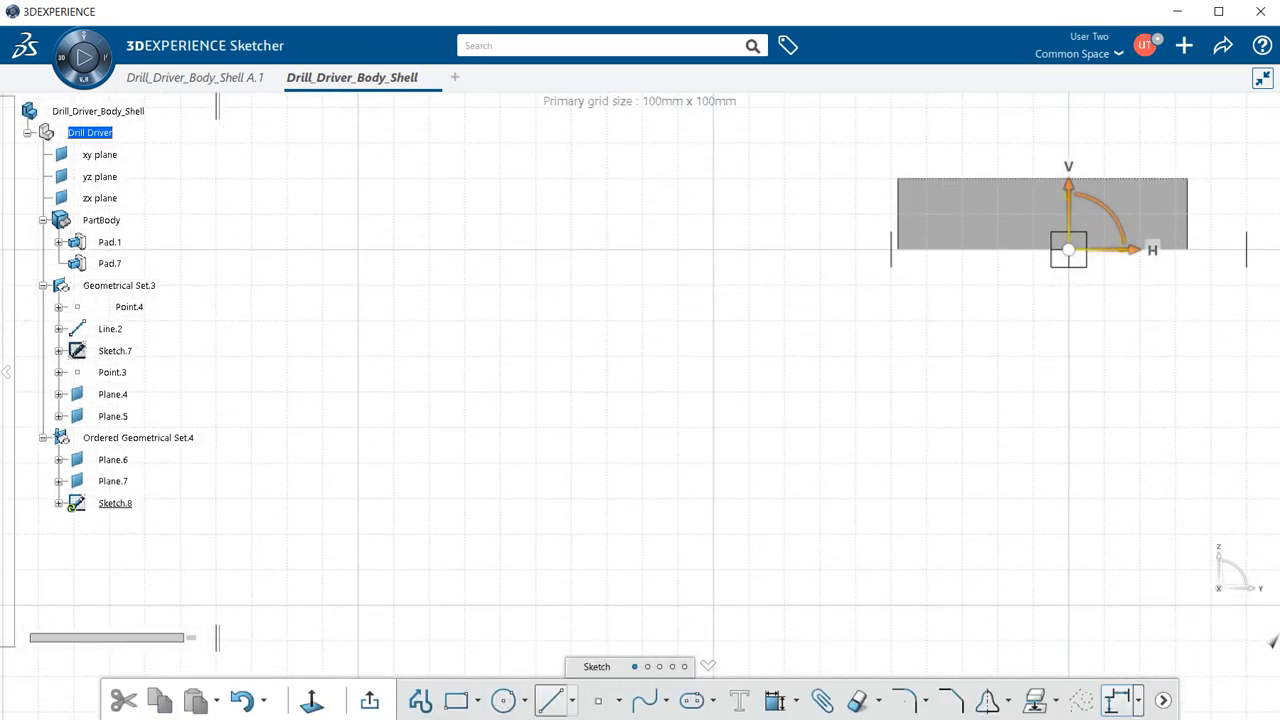
{"action": "left_click", "coordinate": [460, 700]}
{"action": "left_click", "coordinate": [563, 326]}
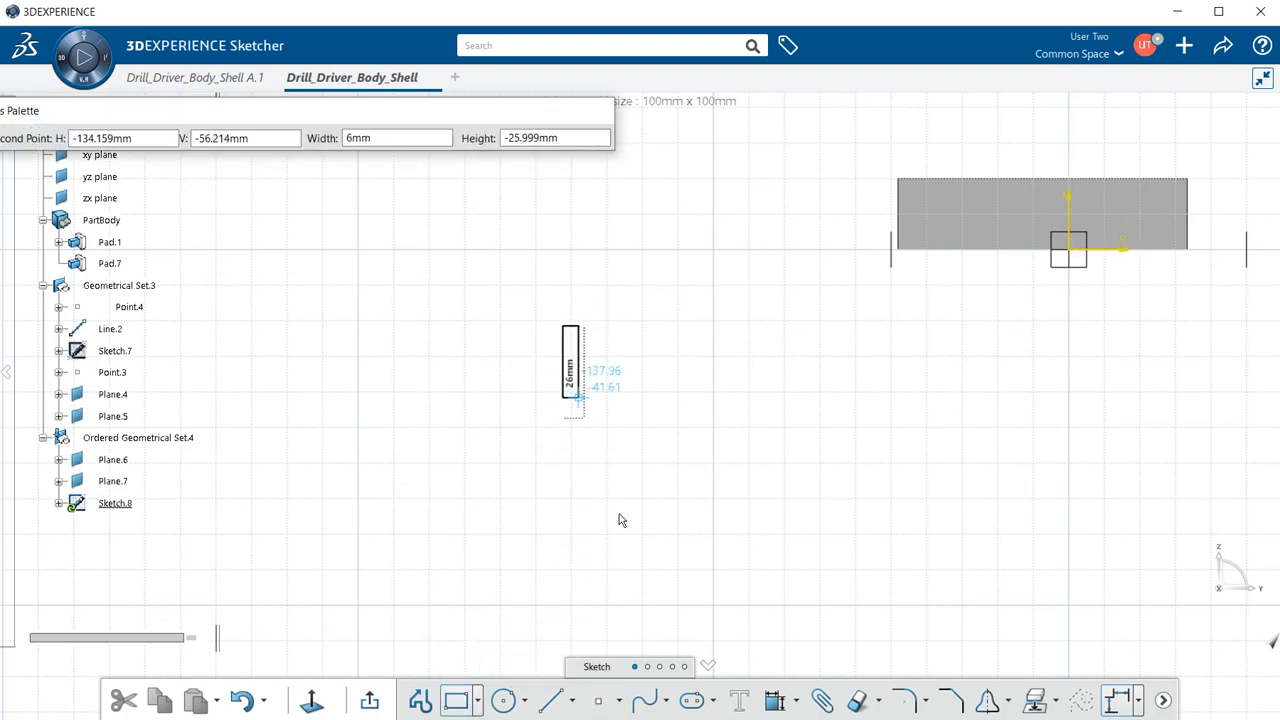
{"action": "left_click", "coordinate": [766, 553]}
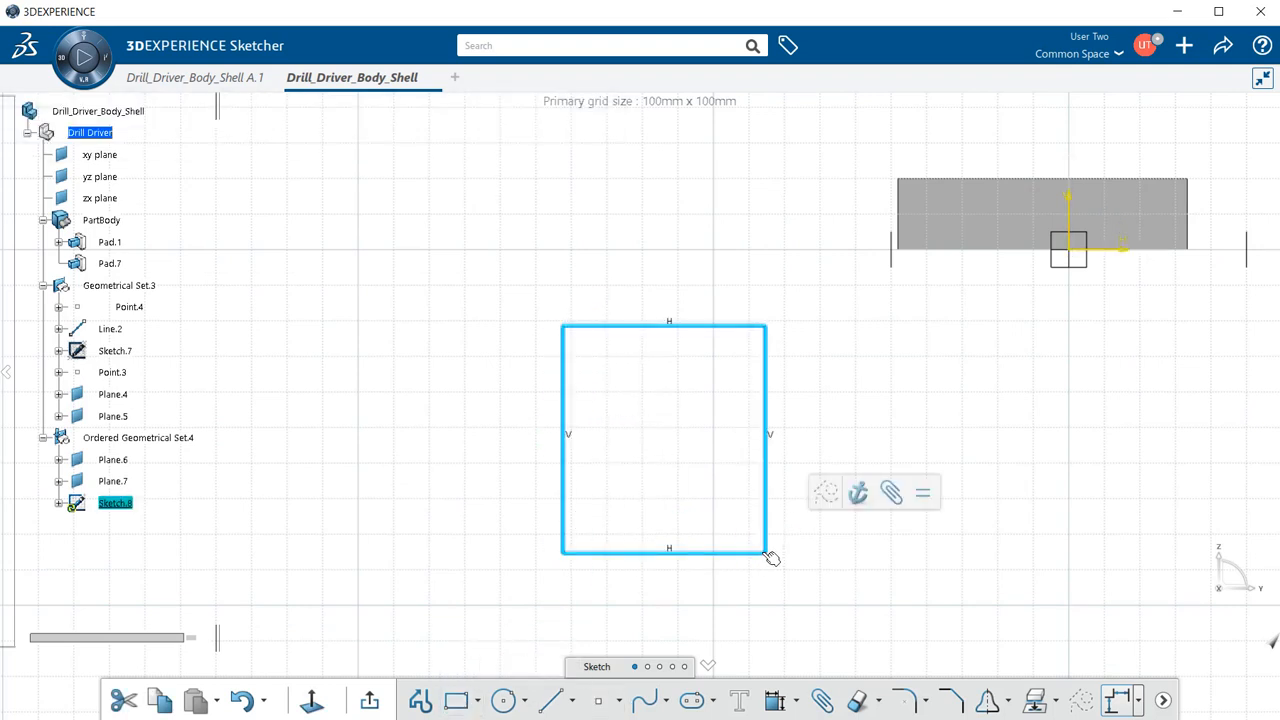
{"action": "left_click", "coordinate": [370, 700]}
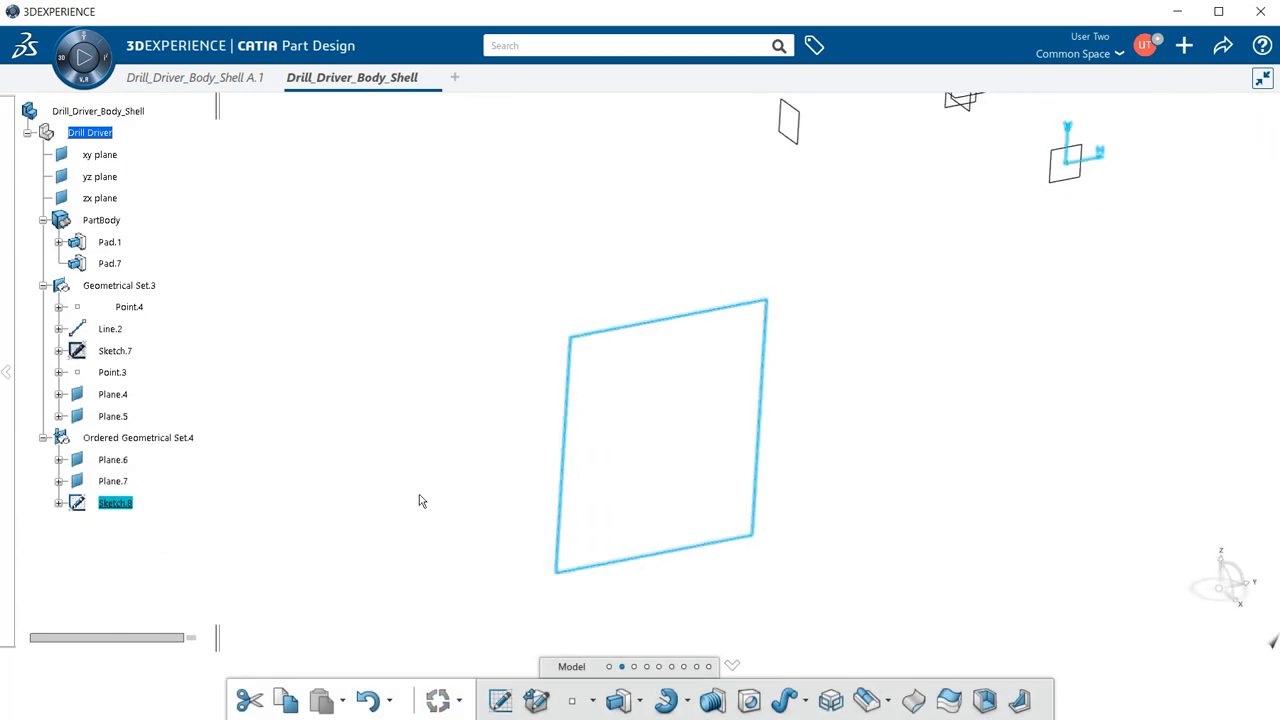
- Pad Sketch.8 by 20 mm into block Pad.8, accepting the in-work object warning
{"action": "left_click", "coordinate": [620, 702]}
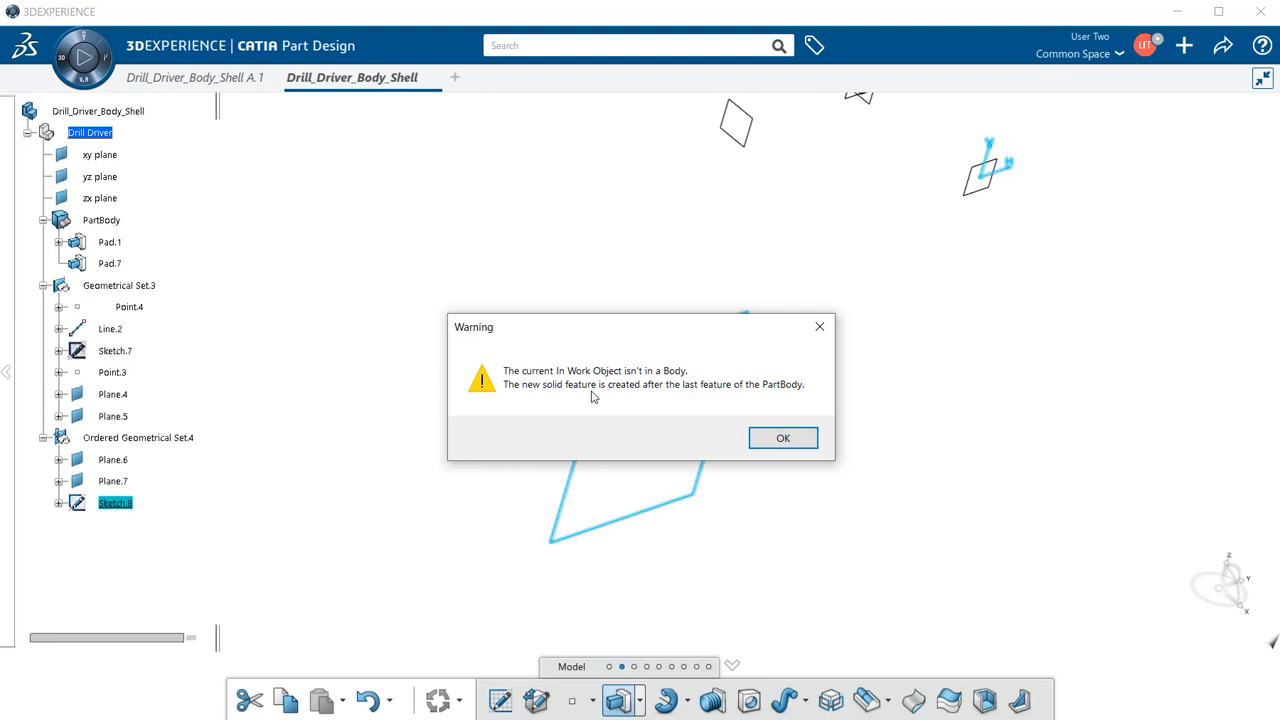
{"action": "left_click", "coordinate": [783, 439]}
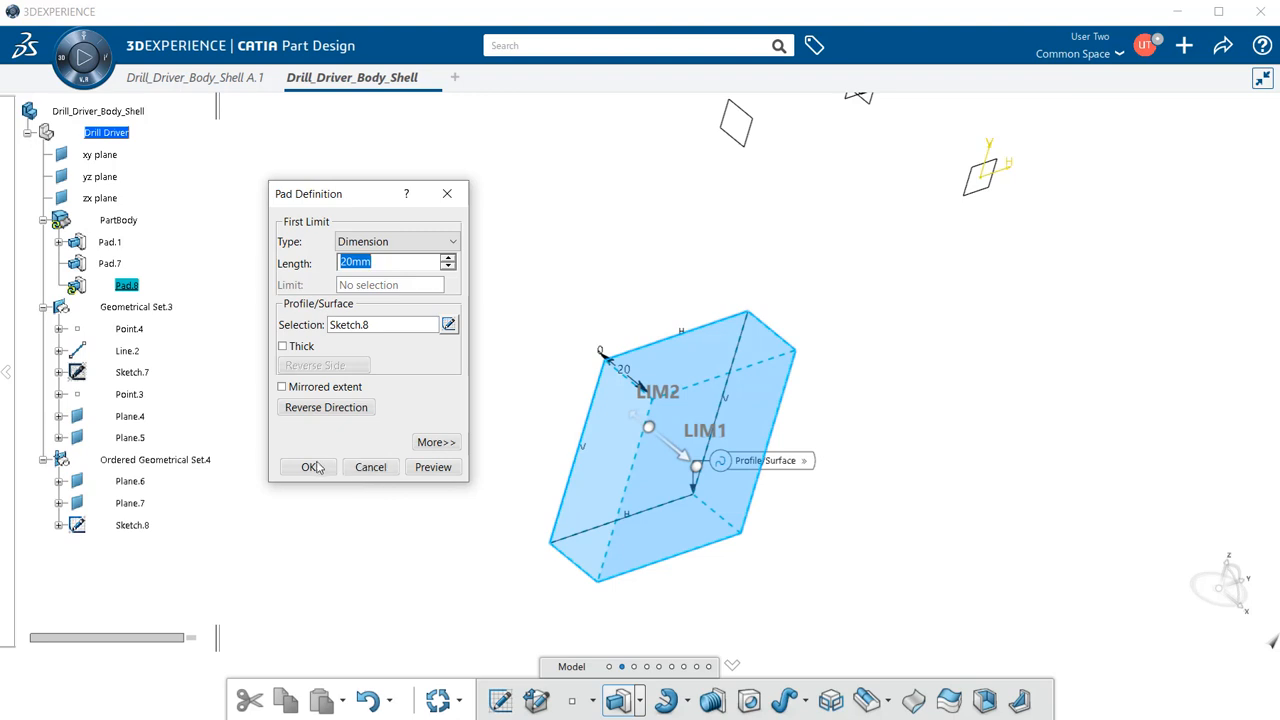
{"action": "left_click", "coordinate": [315, 470]}
{"action": "left_click", "coordinate": [156, 222]}
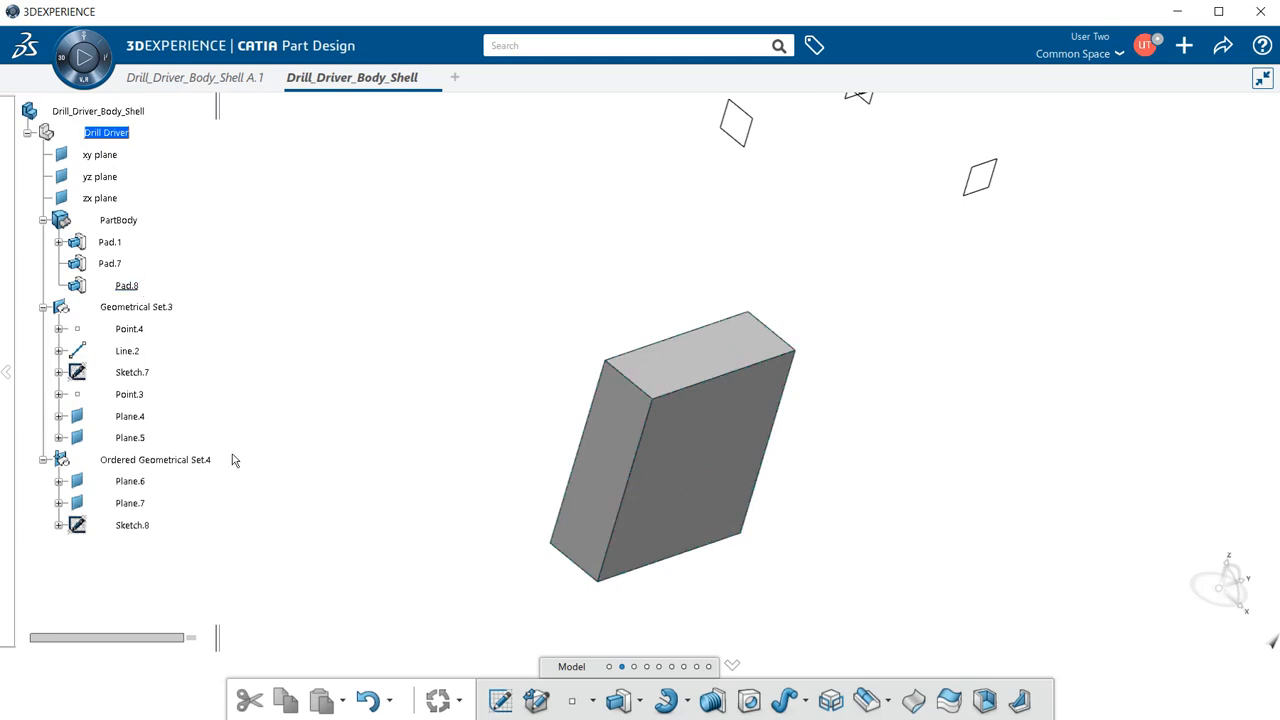
- Make Ordered Geometrical Set.4 the in-work object again
{"action": "left_click", "coordinate": [203, 462]}
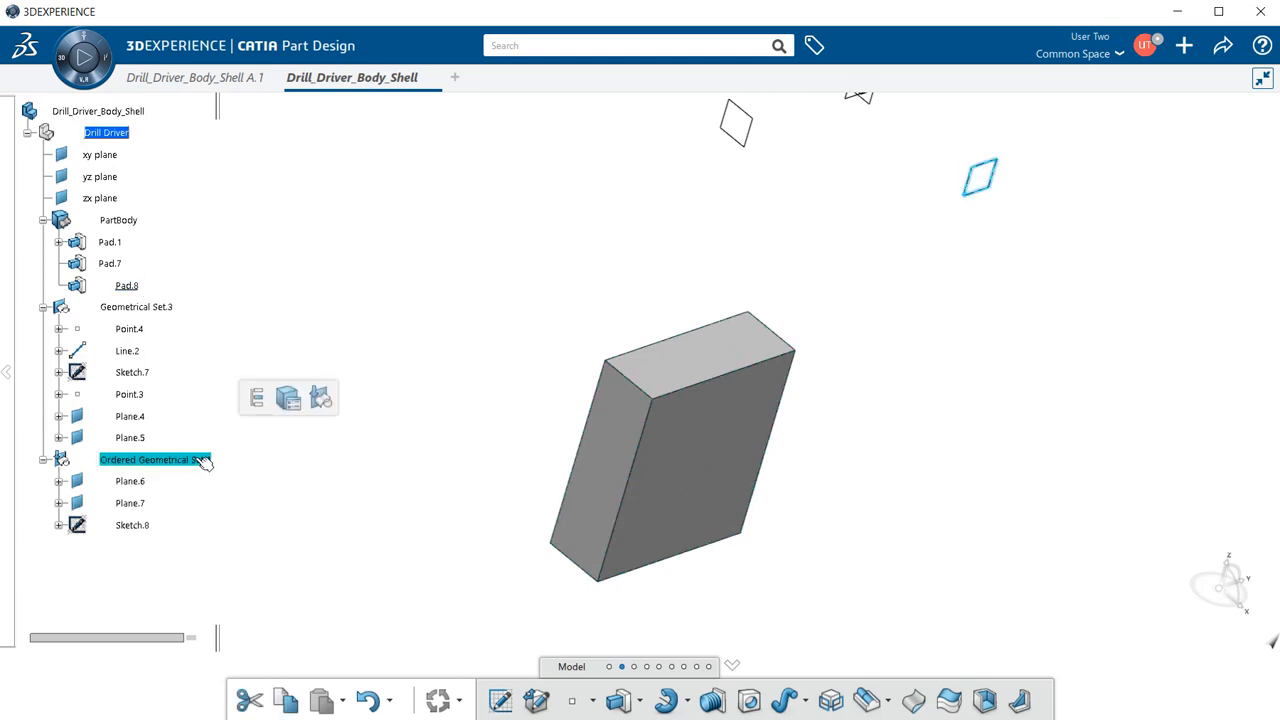
{"action": "right_click", "coordinate": [203, 461]}
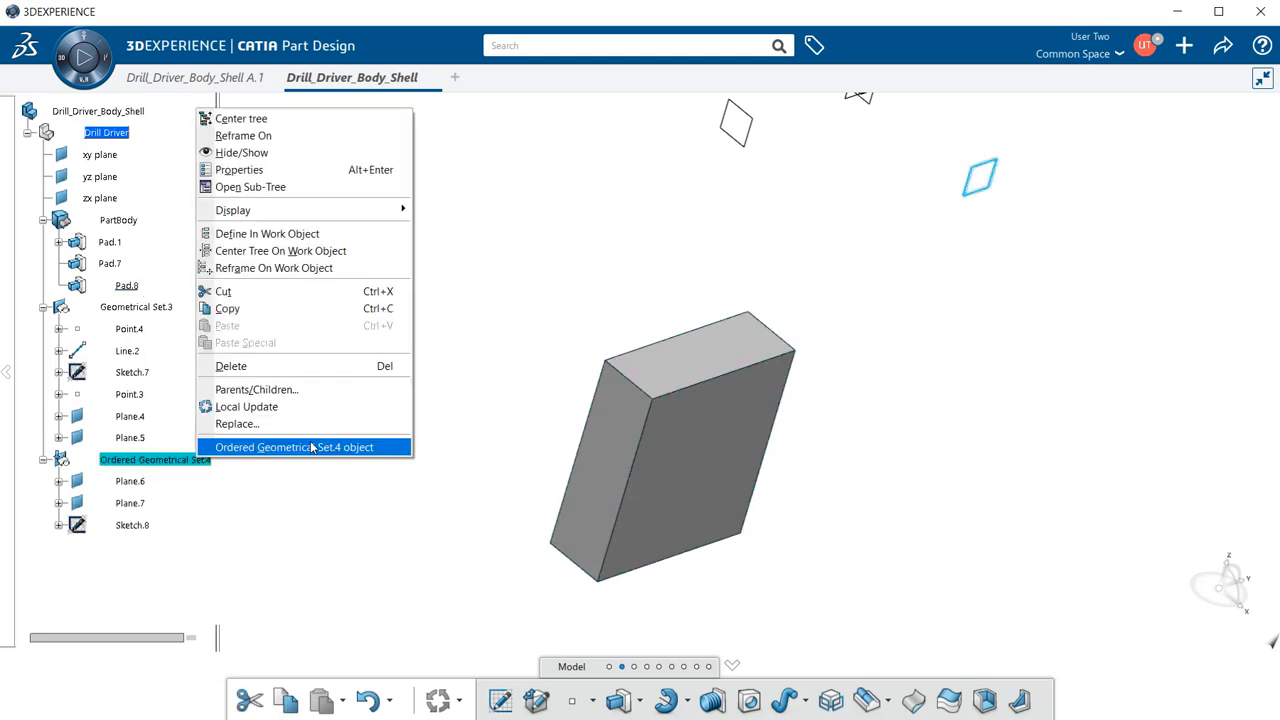
{"action": "left_click", "coordinate": [349, 234]}
{"action": "left_click", "coordinate": [212, 531]}
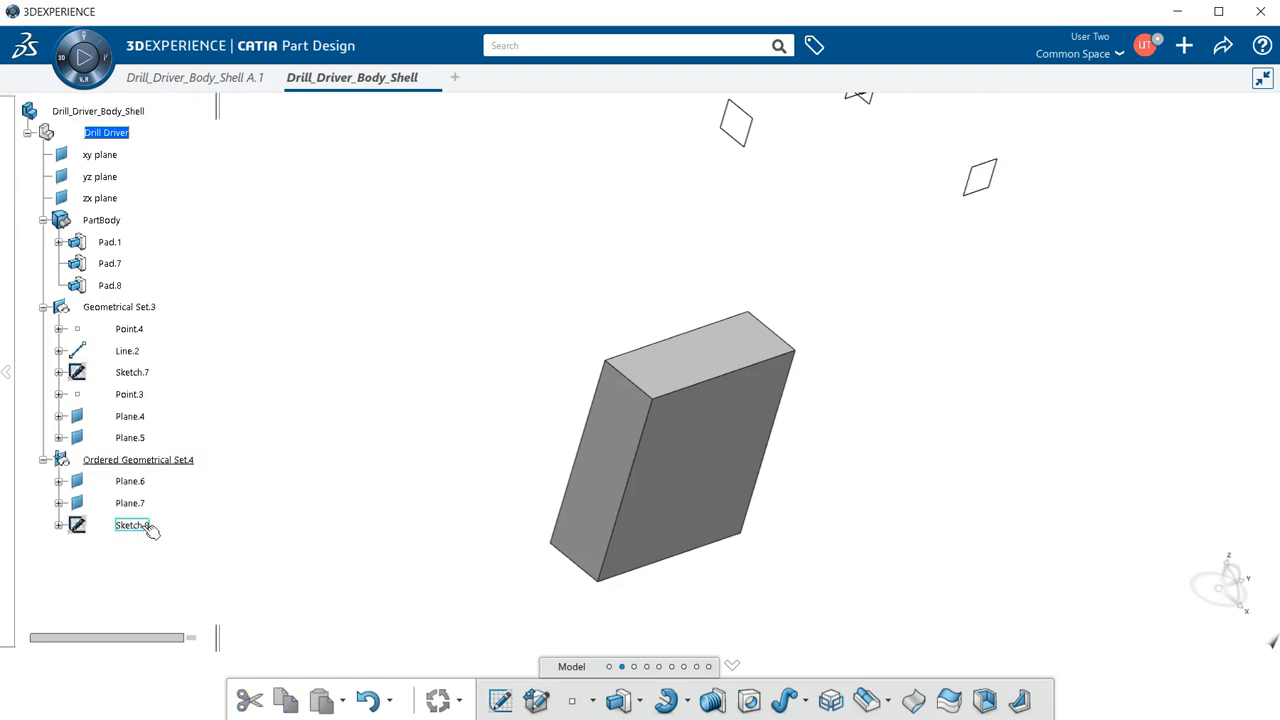
- Try reordering Sketch.8 within Ordered Geometrical Set.4, dismiss the refusal, and cancel
{"action": "right_click", "coordinate": [184, 461]}
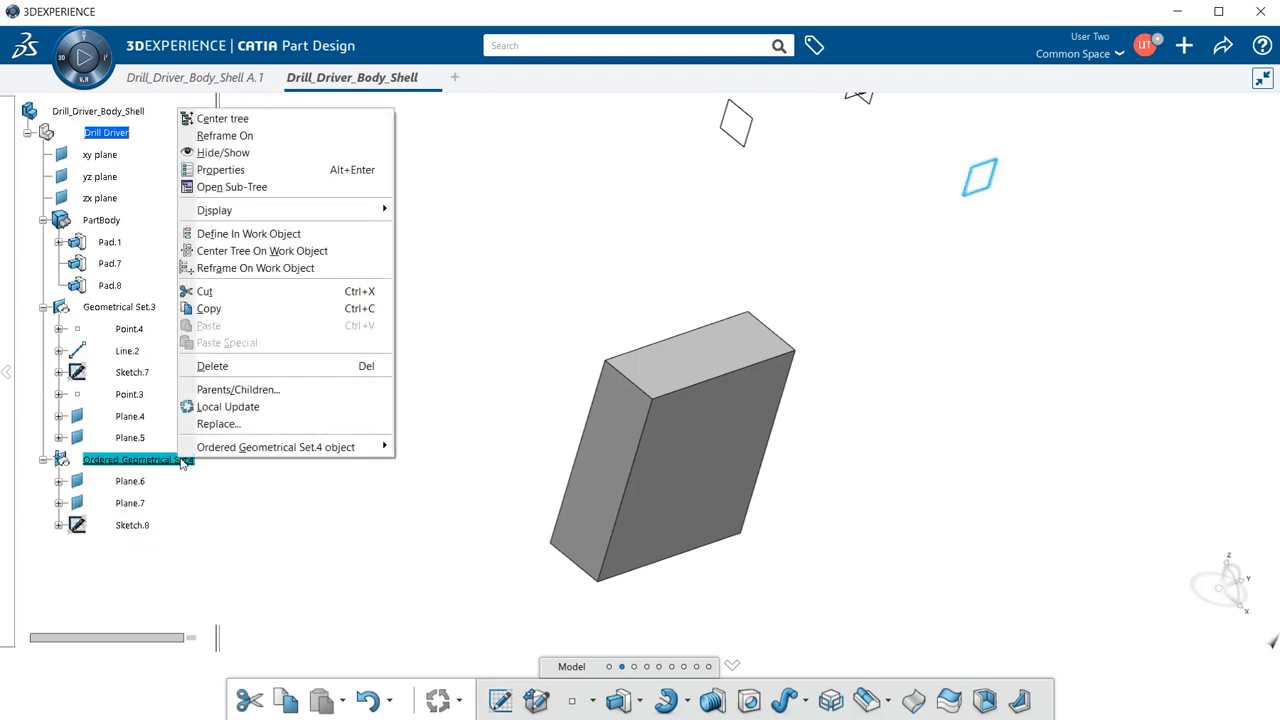
{"action": "mouse_move", "coordinate": [231, 450]}
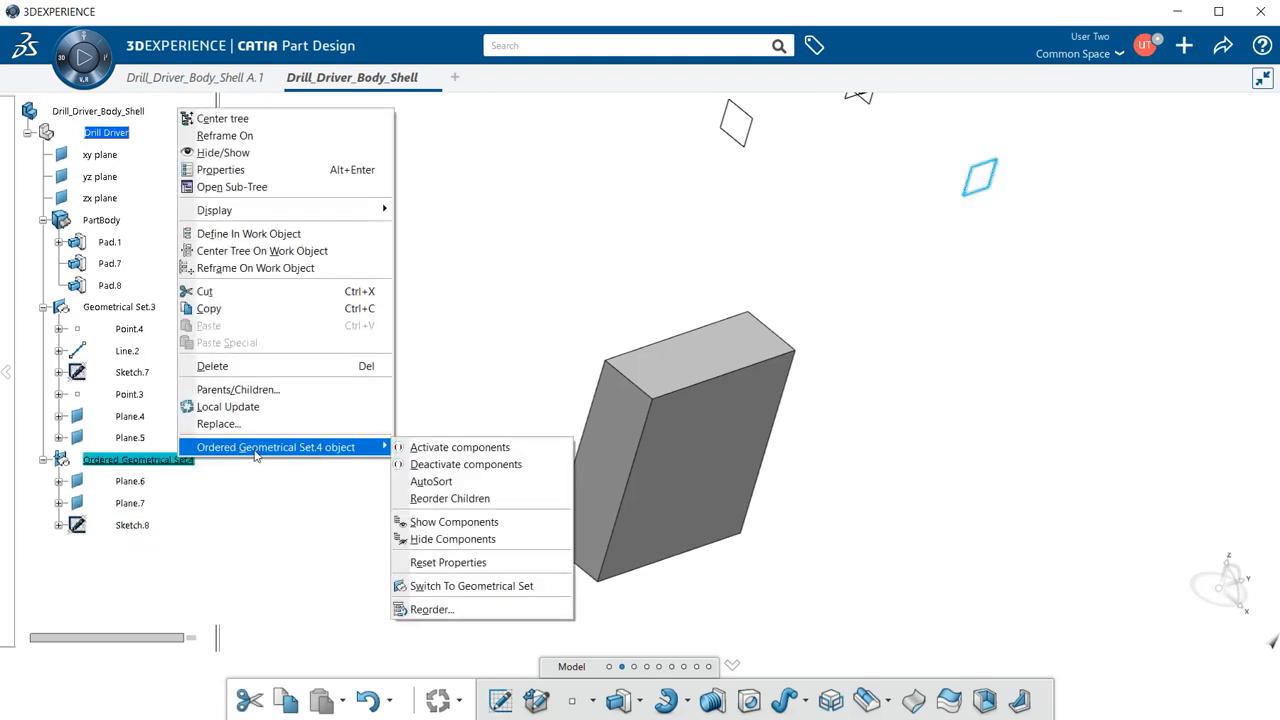
{"action": "left_click", "coordinate": [485, 502]}
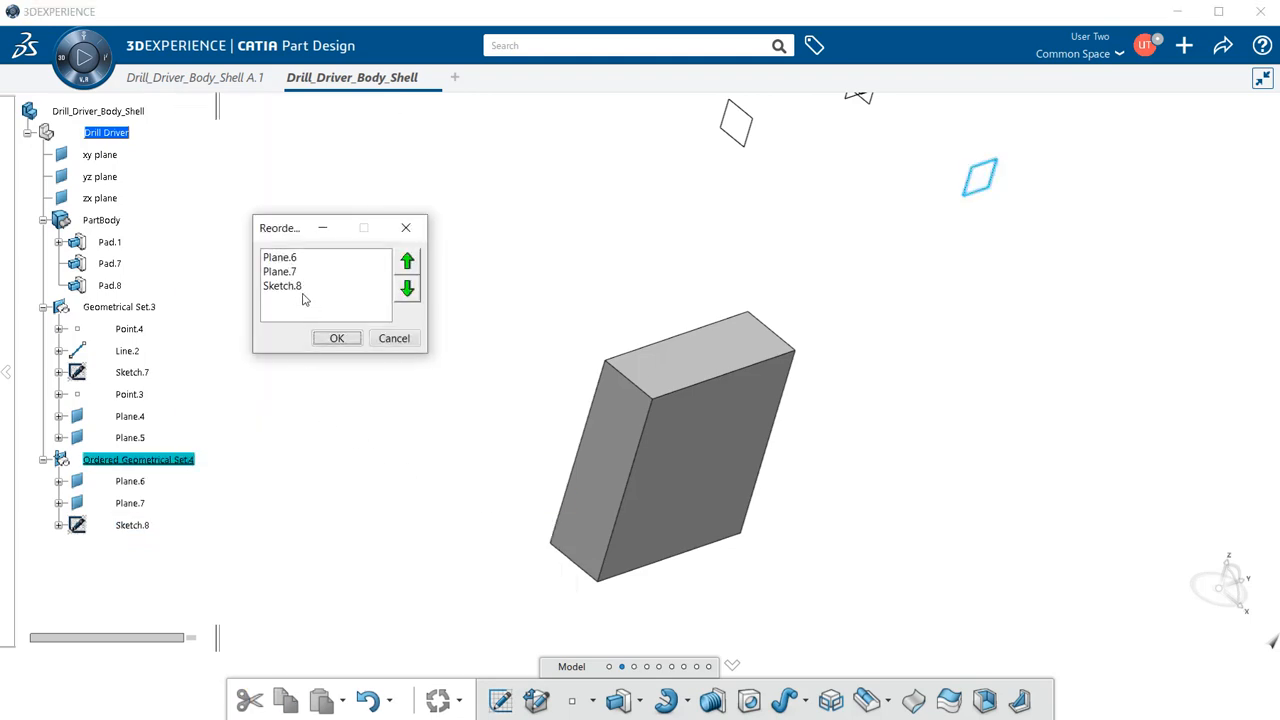
{"action": "left_click", "coordinate": [297, 288]}
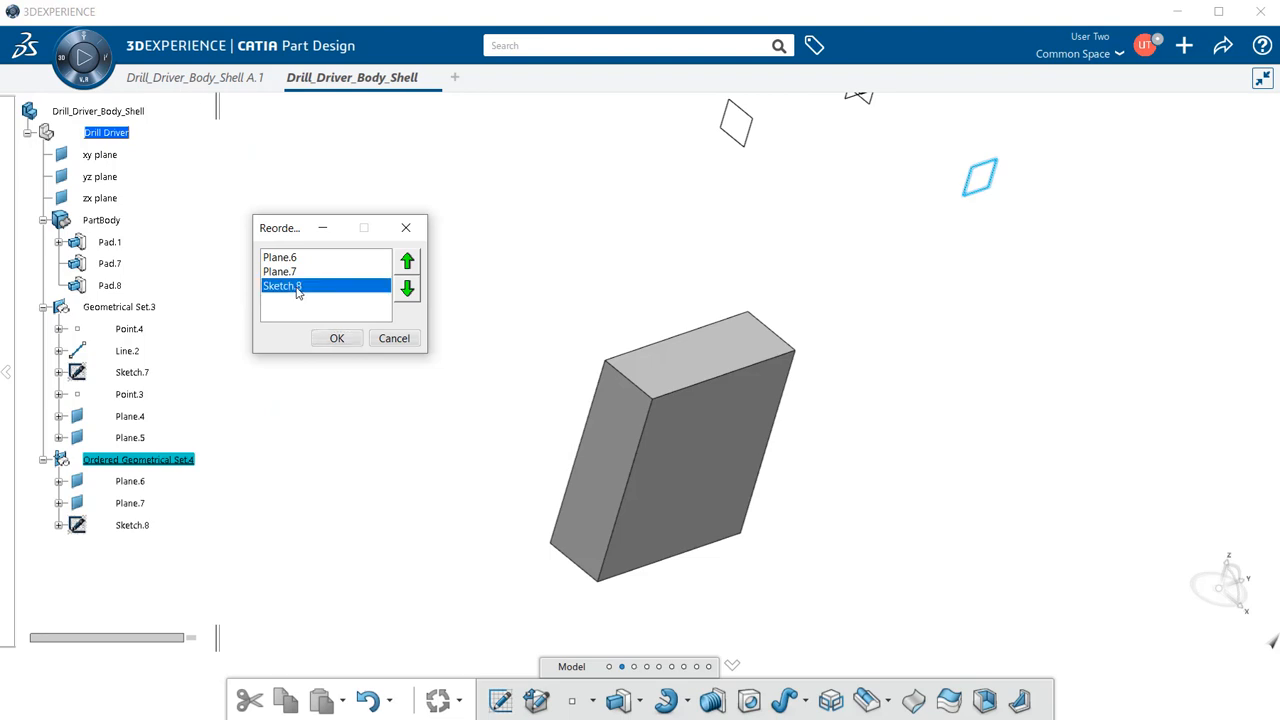
{"action": "left_click", "coordinate": [414, 263]}
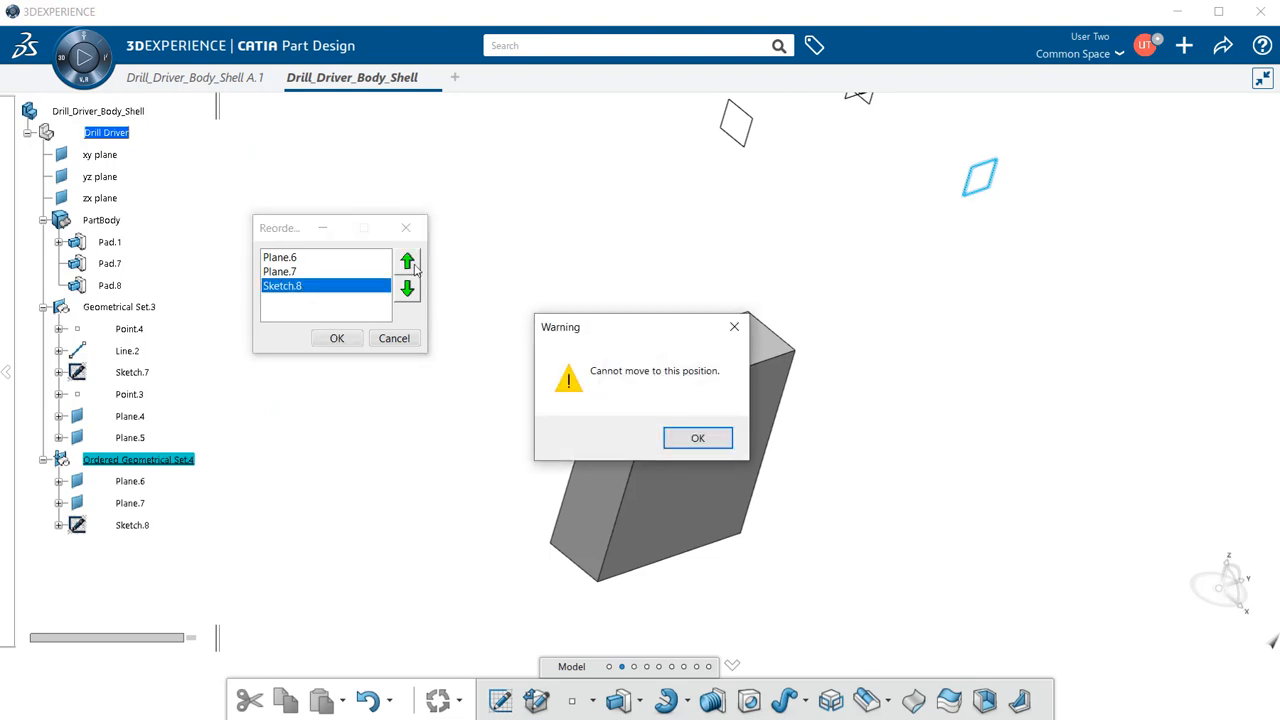
{"action": "left_click", "coordinate": [698, 439]}
{"action": "left_click", "coordinate": [396, 341]}
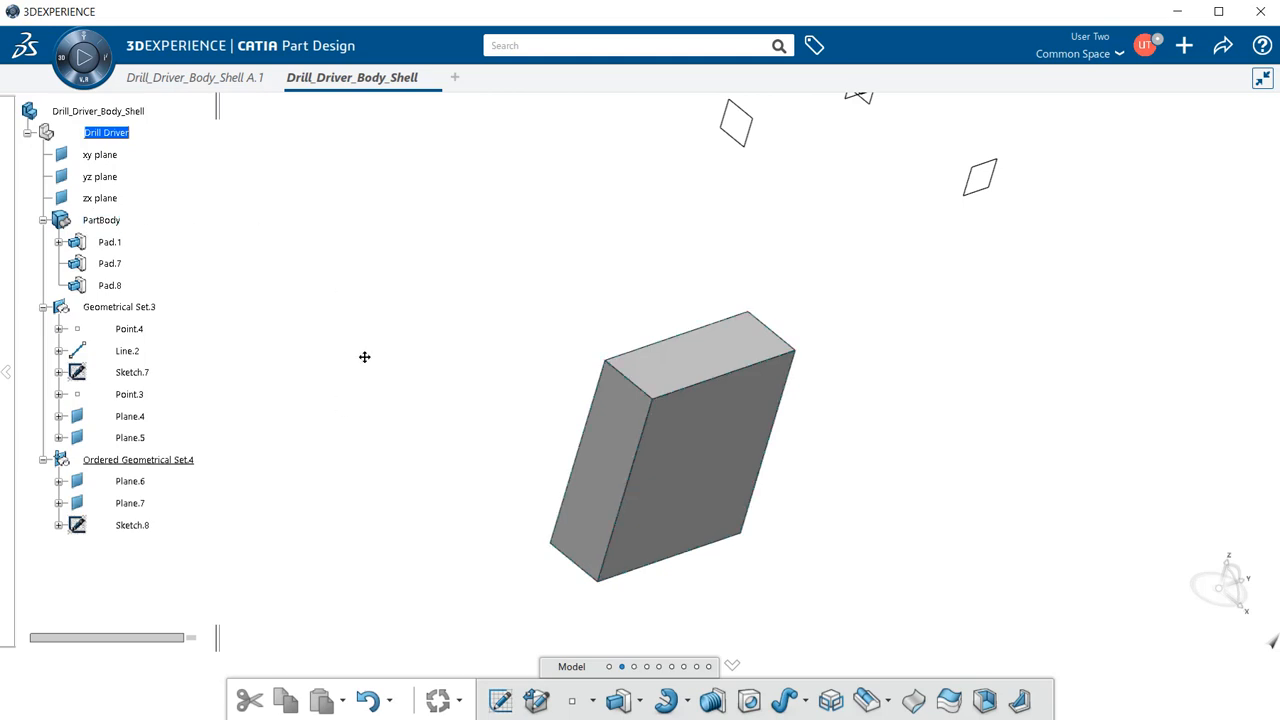
{"action": "middle_click_drag", "start_coordinate": [366, 354], "coordinate": [586, 406]}
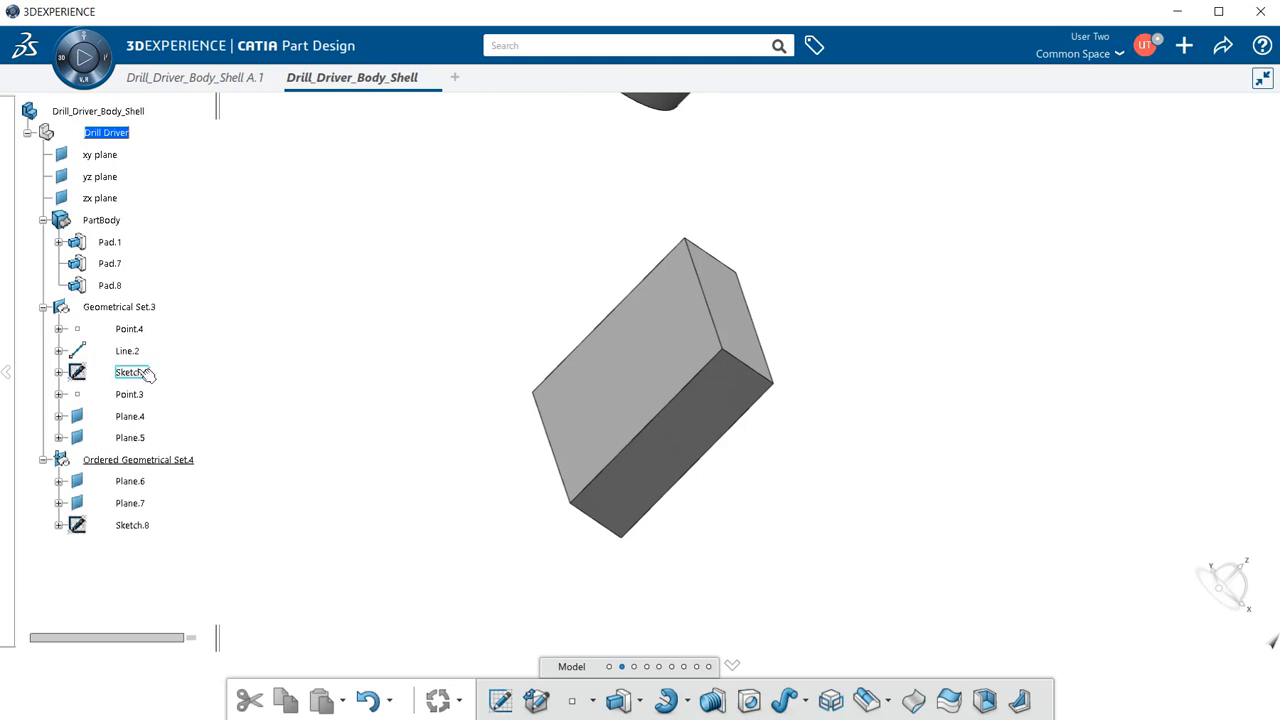
- Make Geometrical Set.3 the in-work object and show Sketch.7's parents and children (Plane.4, Pad.7)
{"action": "left_click", "coordinate": [150, 308]}
{"action": "right_click", "coordinate": [150, 308]}
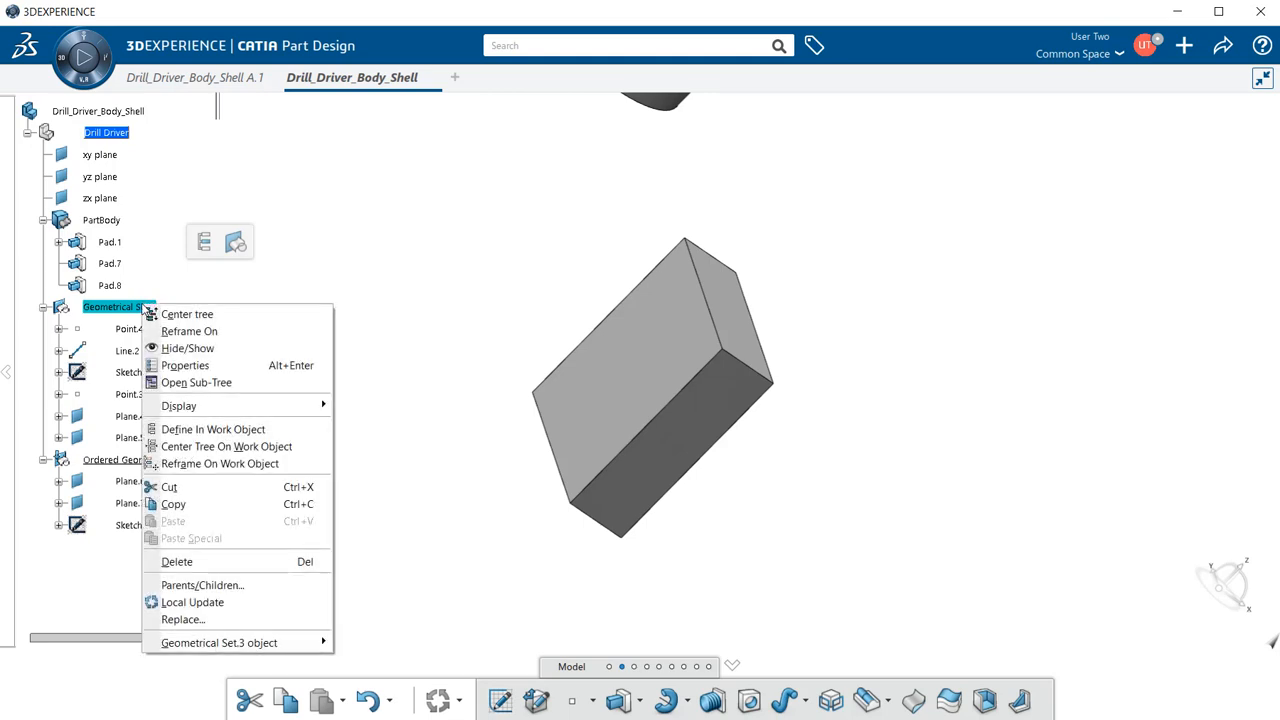
{"action": "left_click", "coordinate": [215, 426]}
{"action": "right_click", "coordinate": [125, 374]}
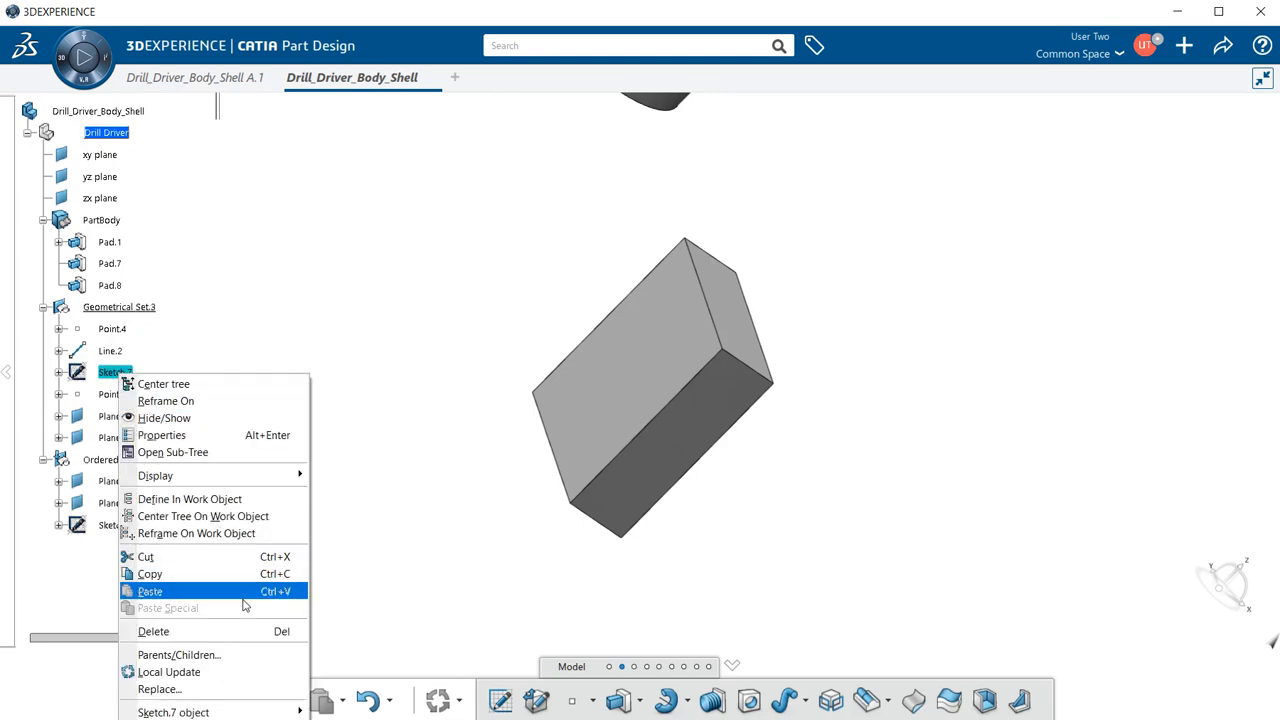
{"action": "left_click", "coordinate": [241, 657]}
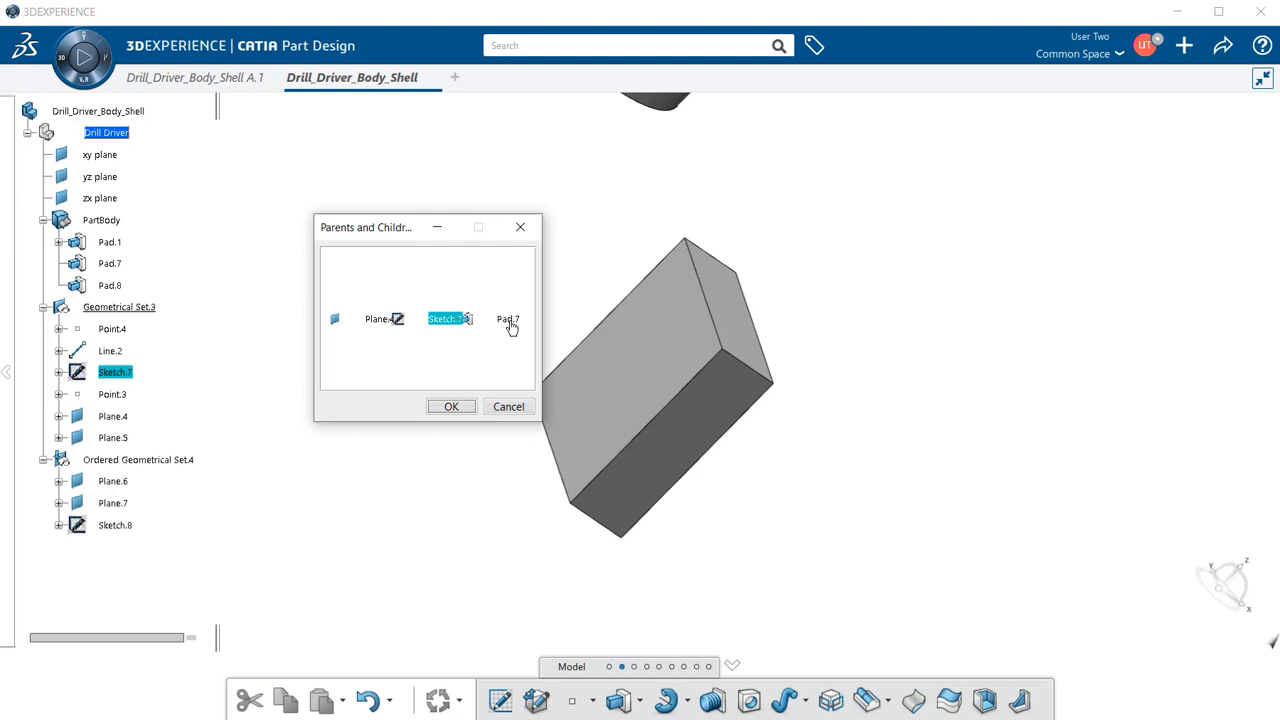
- Select Plane.4 as Sketch.7's parent, enlarge the view to confirm Pad.7 as its only child, then close it
{"action": "left_click", "coordinate": [340, 326]}
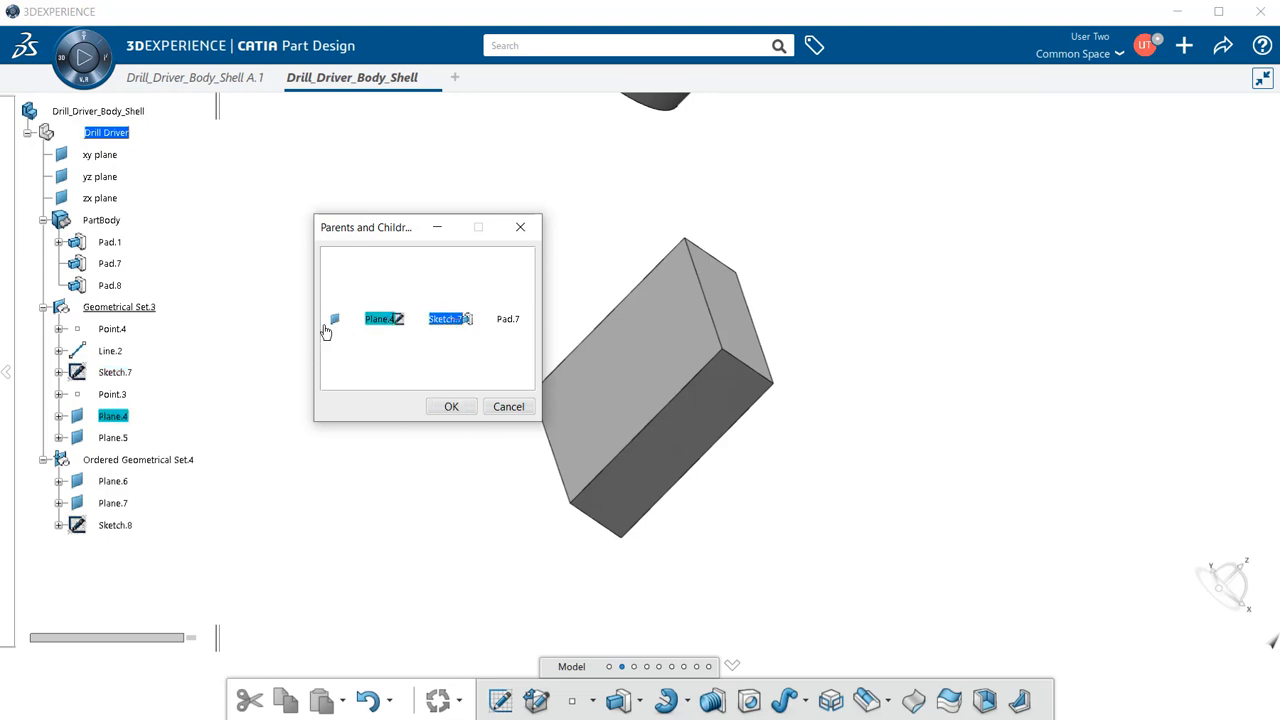
{"action": "left_click_drag", "start_coordinate": [314, 337], "coordinate": [212, 330]}
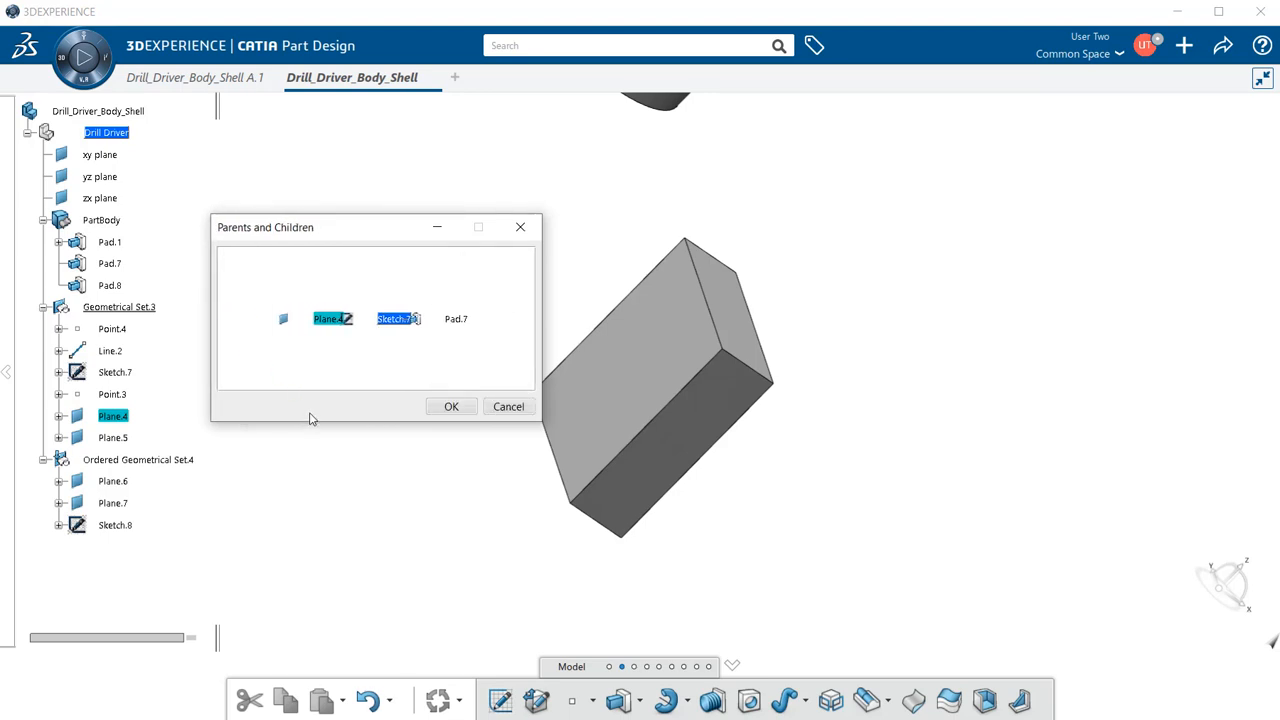
{"action": "left_click_drag", "start_coordinate": [306, 422], "coordinate": [289, 506]}
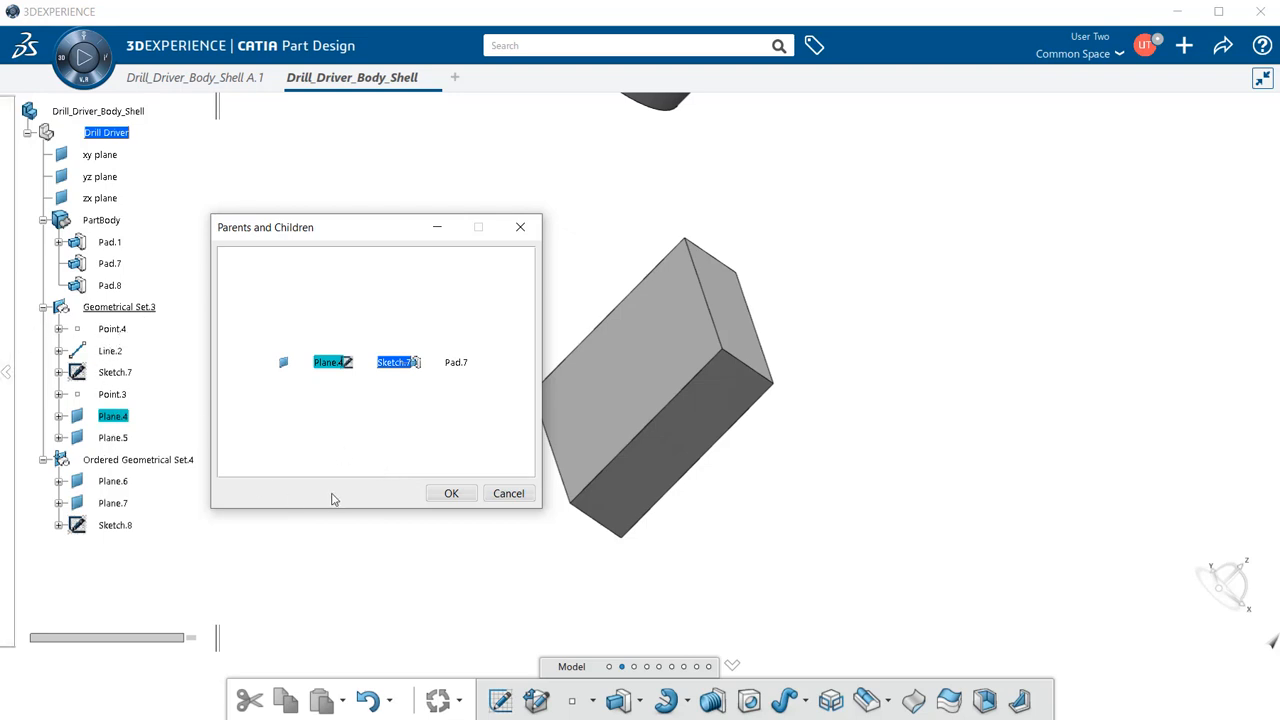
{"action": "left_click", "coordinate": [445, 492]}
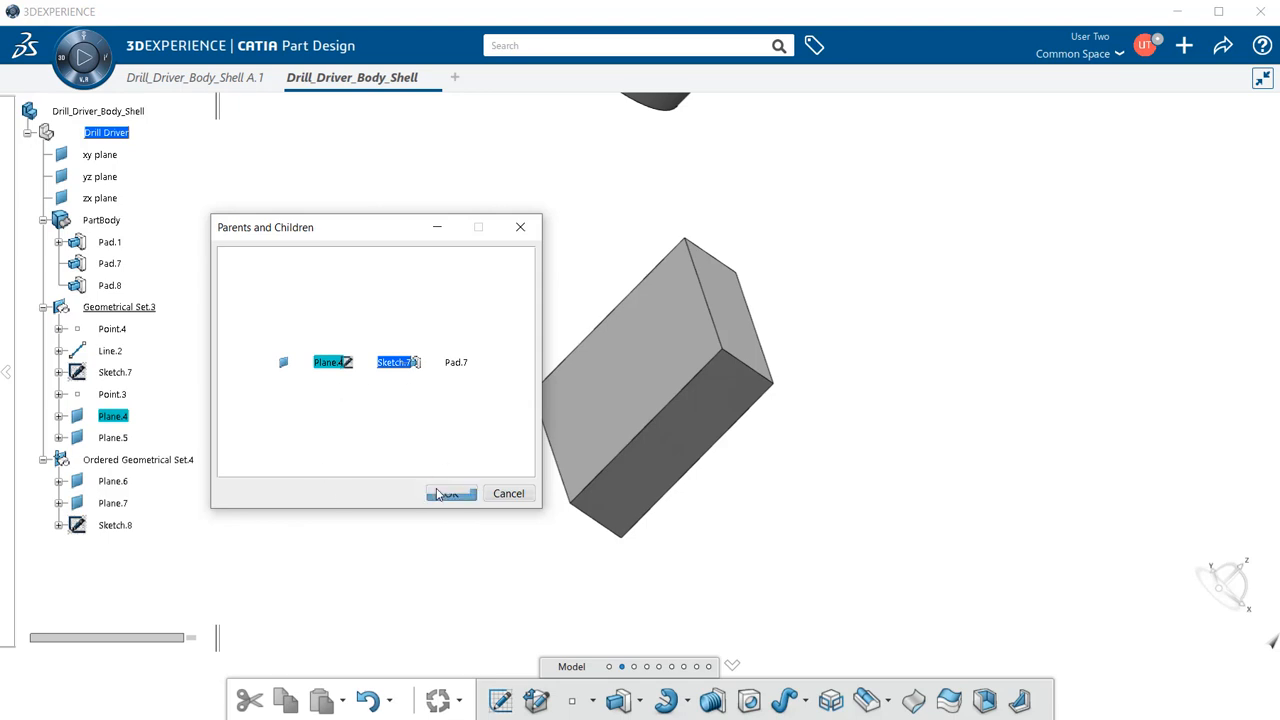